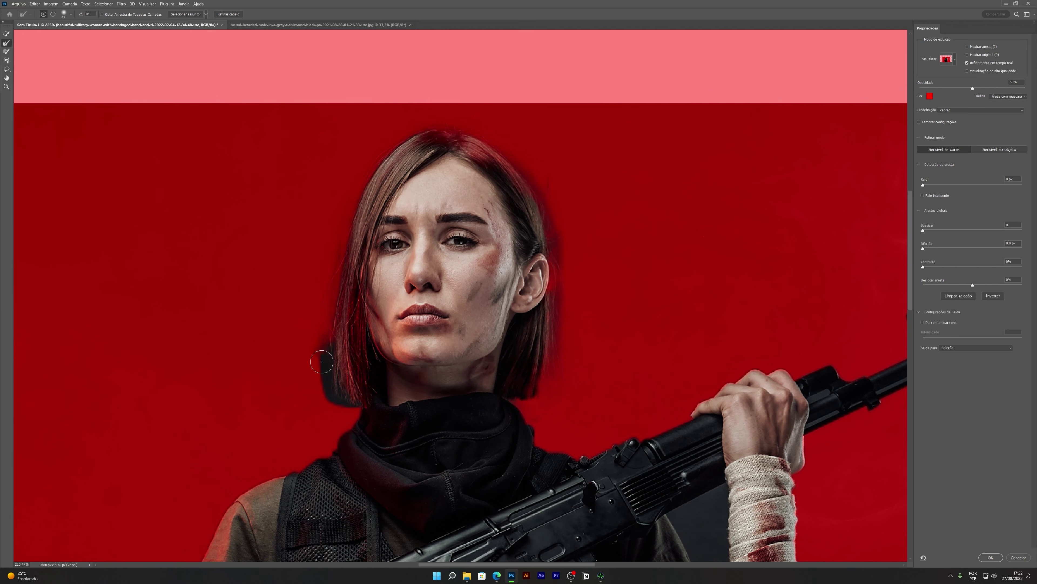
# - Output the refined selection as a layer mask and pick the snowy sunset panorama to import
pyautogui.hotkey('ctrl', '0')
pyautogui.click(975, 359)
pyautogui.press('Return')
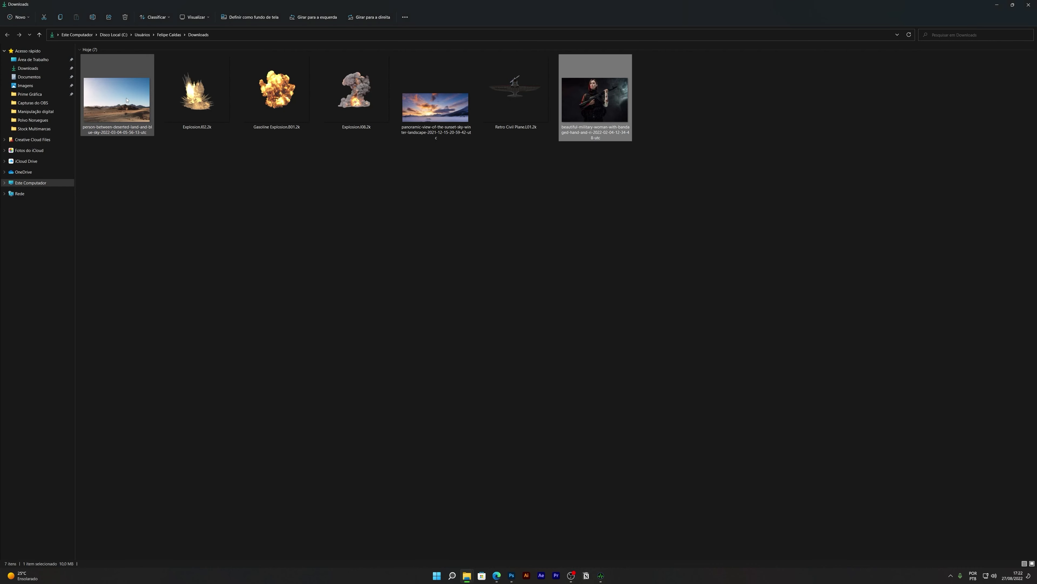
pyautogui.click(436, 107)
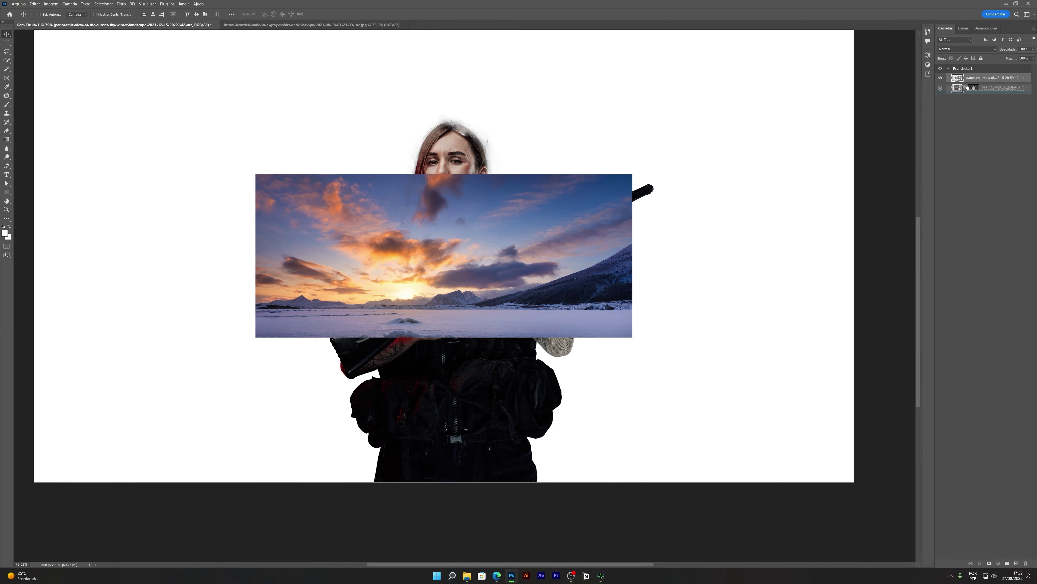
# - Move the panorama beneath the woman and scale it up to fill the sky
pyautogui.moveTo(967, 87); pyautogui.dragTo(967, 91)
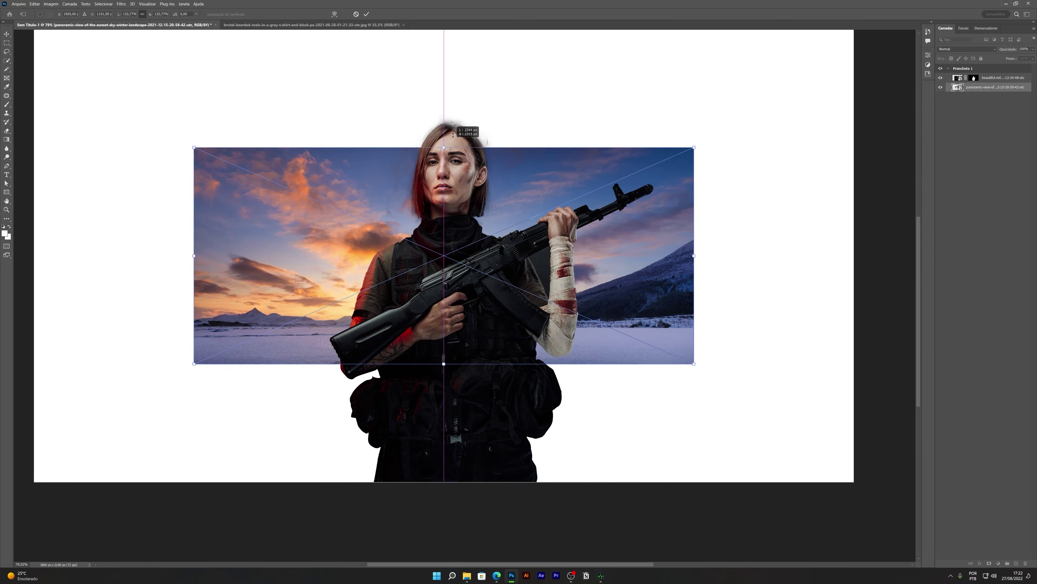
pyautogui.hotkey('ctrl', 't')
pyautogui.moveTo(444, 174); pyautogui.dragTo(470, 54)
pyautogui.moveTo(490, 151); pyautogui.dragTo(447, 149)
pyautogui.press('Return')
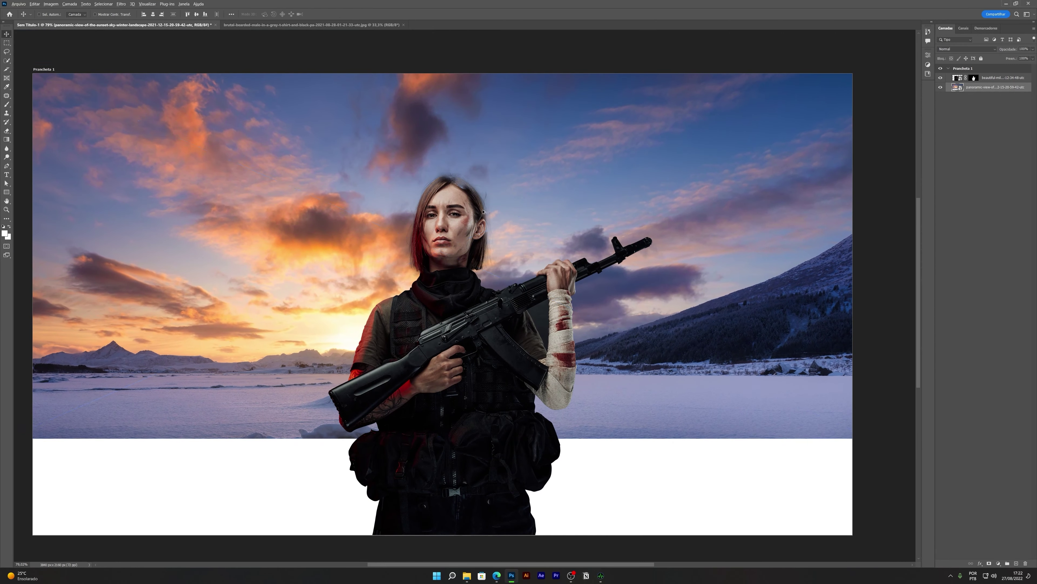
# - Paint the woman's layer mask to hide the stray hair edge atop her head
pyautogui.scroll(5, 450, 204)
pyautogui.click(974, 78)
pyautogui.scroll(3, 491, 246)
pyautogui.press('b')
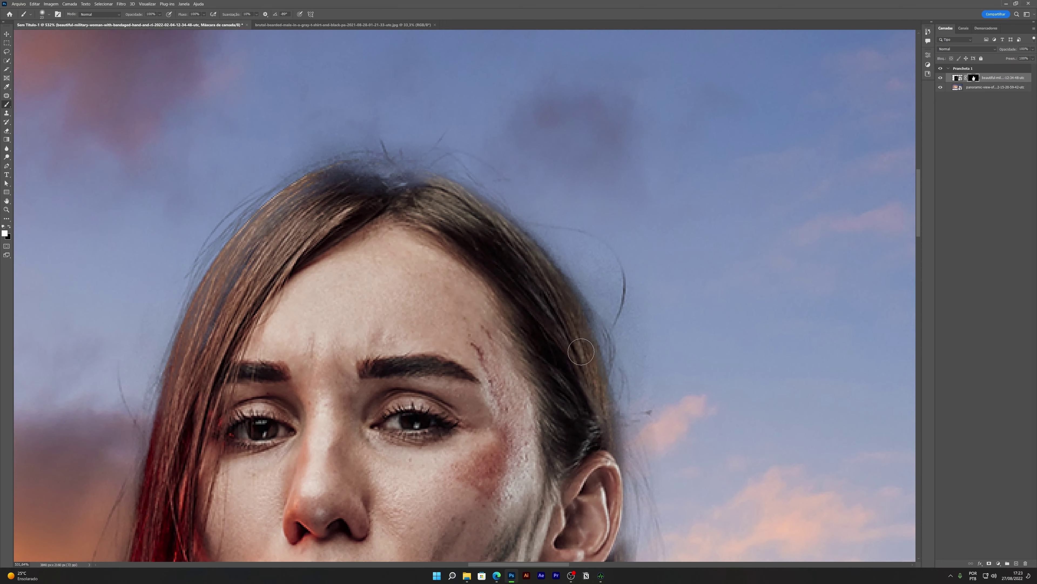
pyautogui.moveTo(226, 264); pyautogui.dragTo(318, 198)
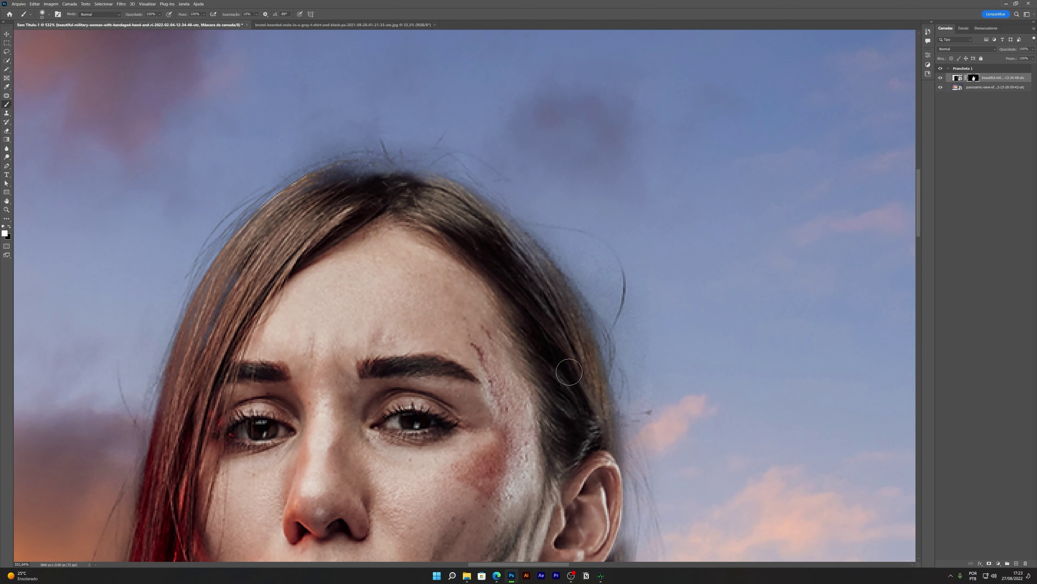
pyautogui.scroll(-2, 569, 371)
pyautogui.hscroll(3, 531, 327)
pyautogui.scroll(2, 496, 298)
pyautogui.press('x')
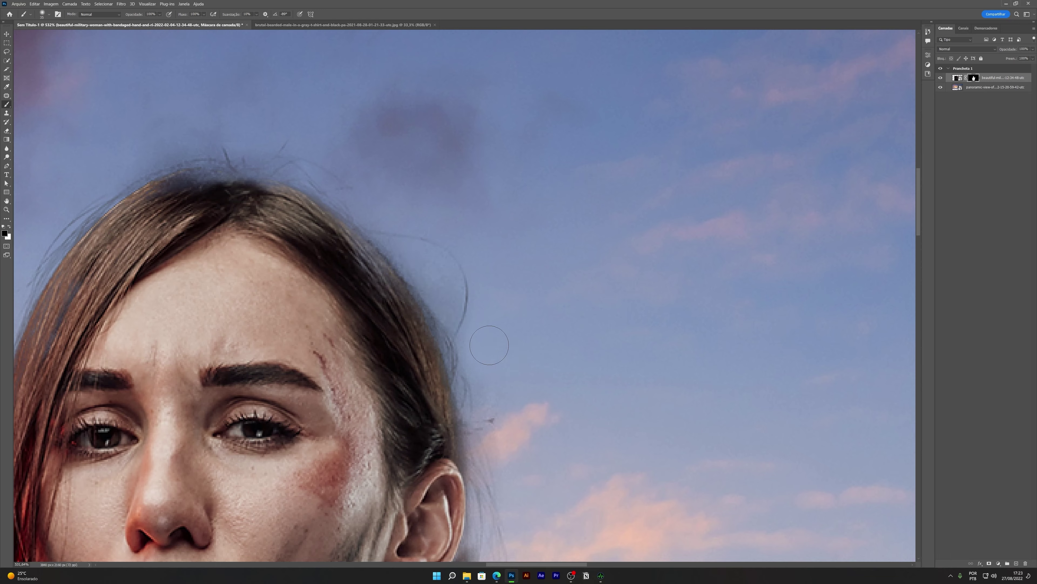
# - Fit the view and pan around to check the hair edges against the sky
pyautogui.hotkey('ctrl', '0')
pyautogui.scroll(3, 507, 241)
pyautogui.scroll(2, 507, 241)
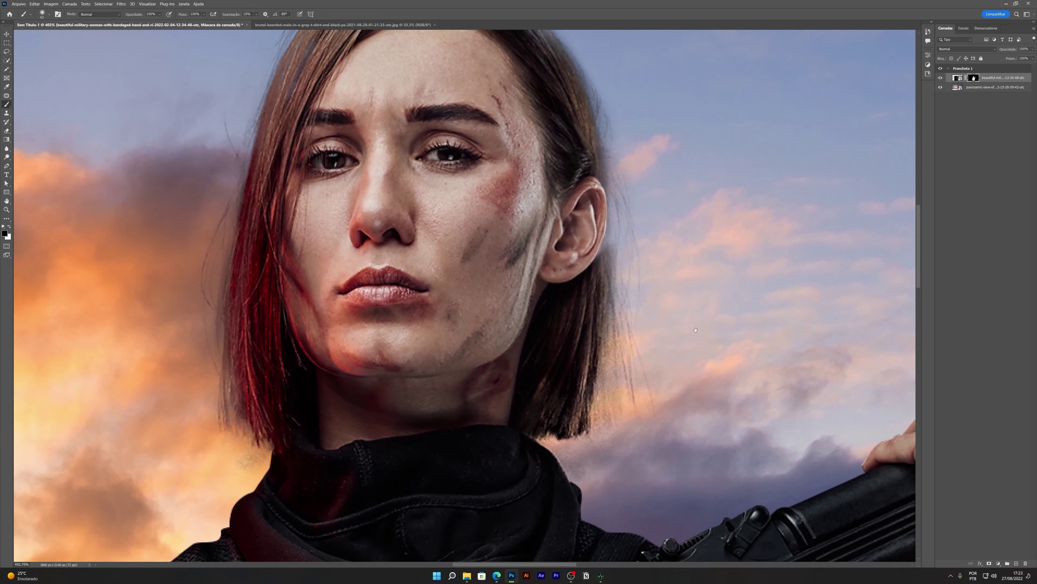
pyautogui.hscroll(-3, 491, 501)
pyautogui.scroll(-3, 491, 500)
pyautogui.scroll(3, 397, 178)
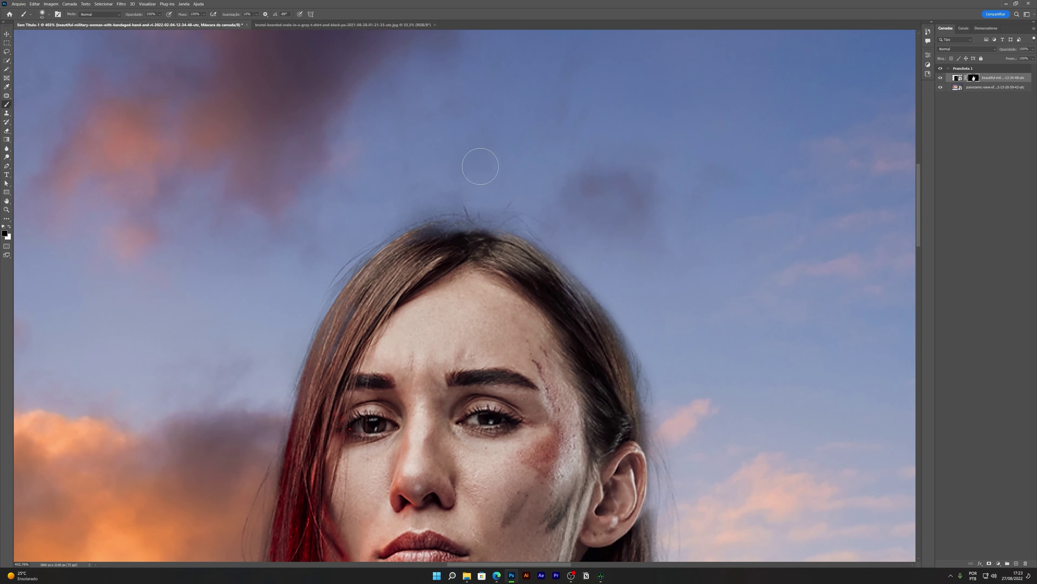
pyautogui.scroll(-3, 475, 159)
pyautogui.scroll(-2, 470, 161)
pyautogui.scroll(4, 462, 167)
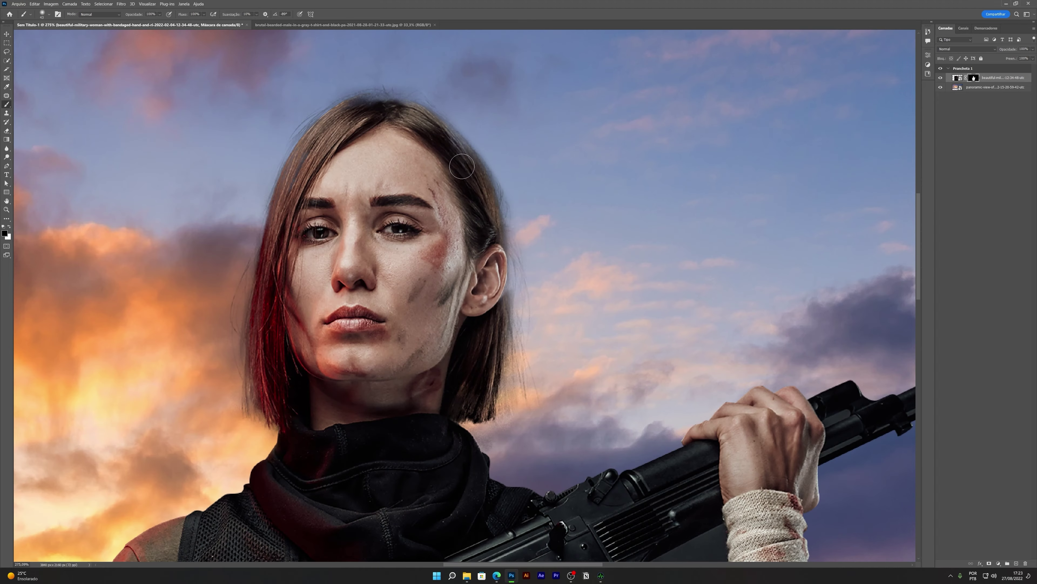
pyautogui.scroll(3, 451, 140)
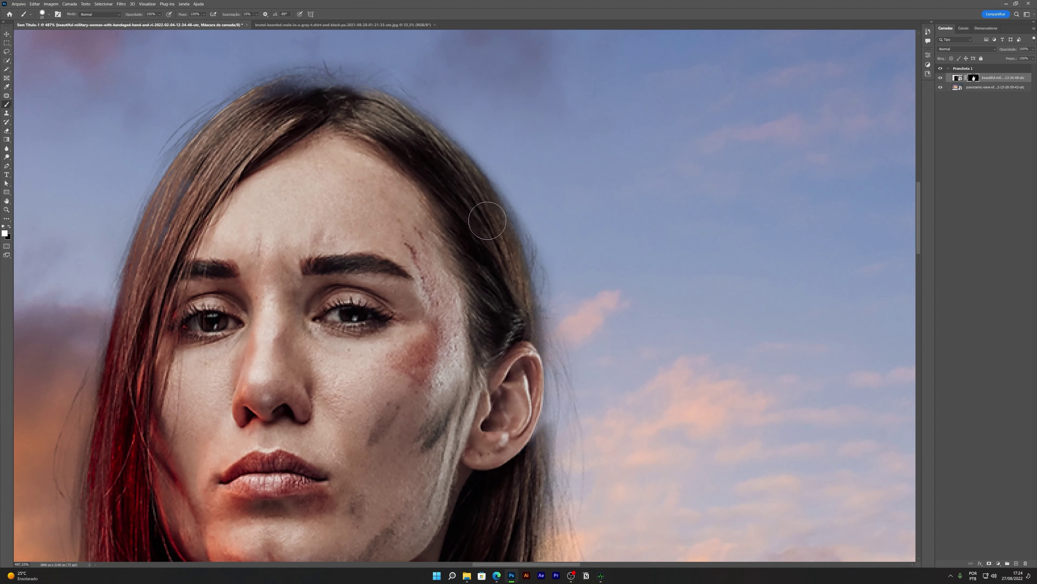
pyautogui.scroll(-1, 482, 286)
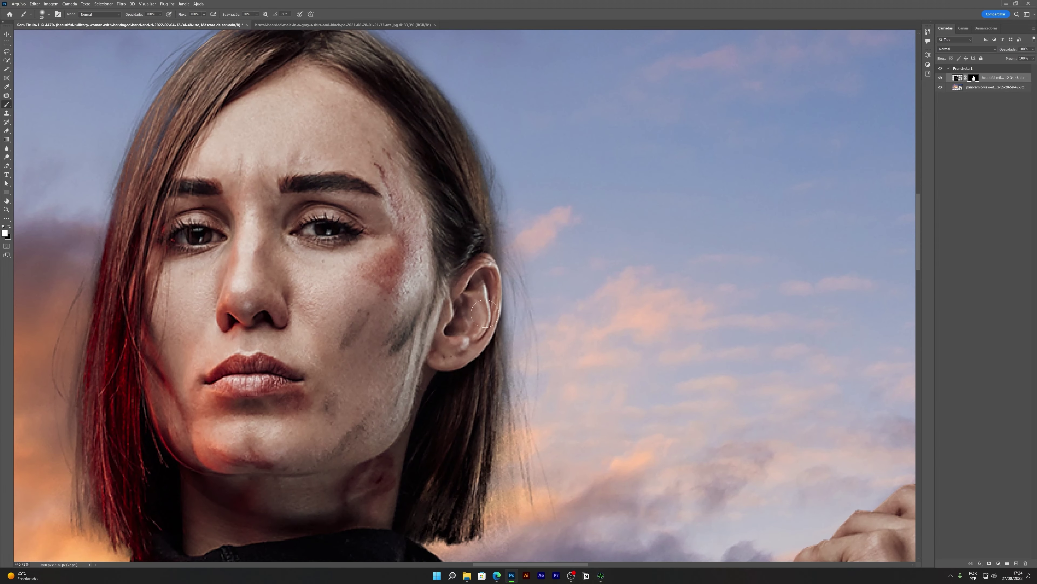
pyautogui.scroll(-10, 421, 190)
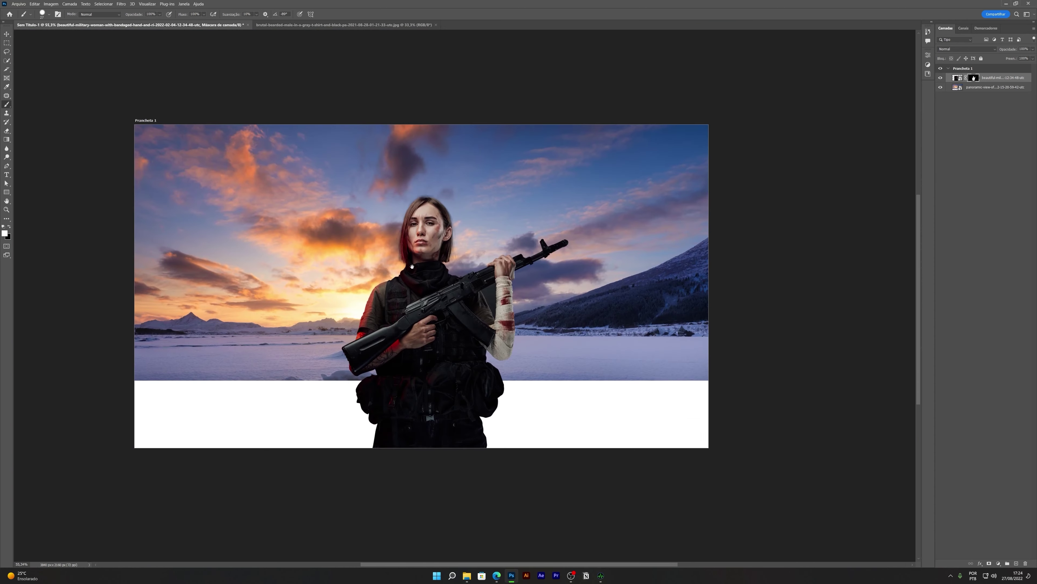
pyautogui.scroll(1, 421, 191)
# - Bring the desert landscape into the composite and enlarge it to cover the canvas
pyautogui.scroll(2, 421, 190)
pyautogui.hotkey('alt', 'Tab')
pyautogui.moveTo(105, 97); pyautogui.dragTo(497, 213)
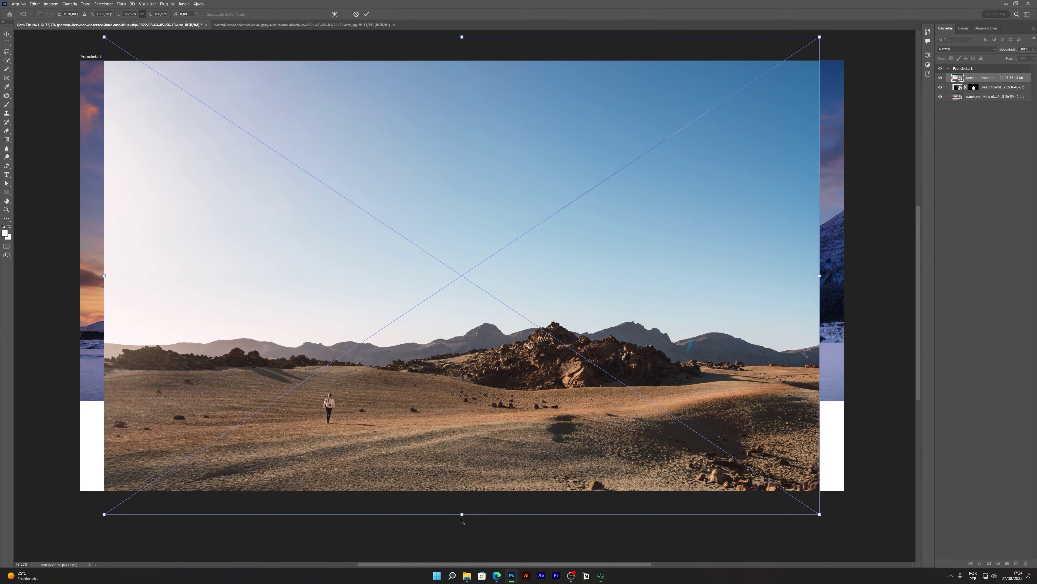
pyautogui.moveTo(458, 152); pyautogui.dragTo(462, 33)
pyautogui.press('Return')
# - Put the desert layer beneath the woman at 24% opacity and realign it
pyautogui.hotkey('ctrl', '[')
pyautogui.press('2')
pyautogui.press('4')
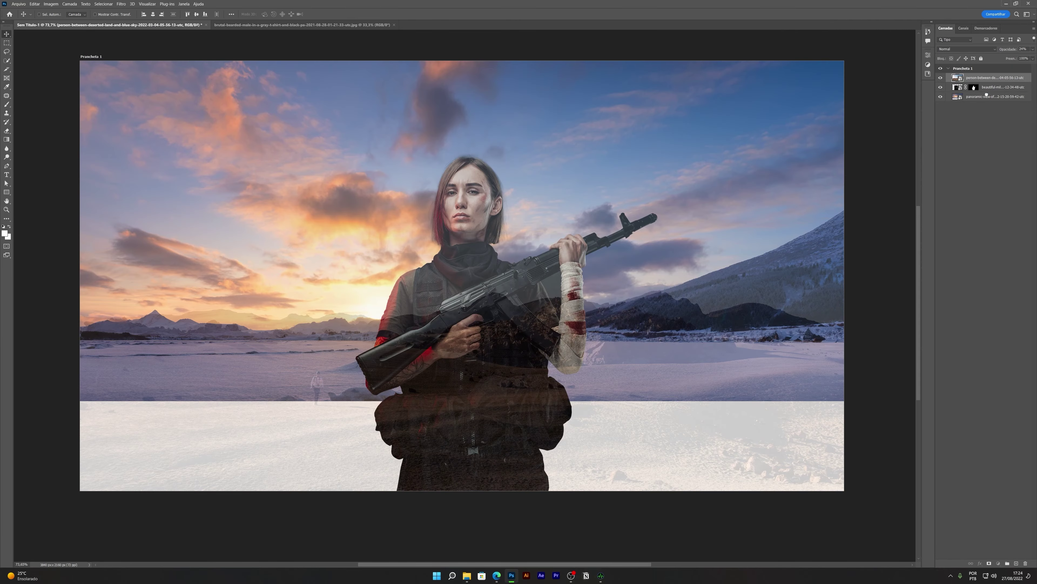
pyautogui.moveTo(590, 374); pyautogui.dragTo(596, 353)
pyautogui.moveTo(494, 239); pyautogui.dragTo(478, 440)
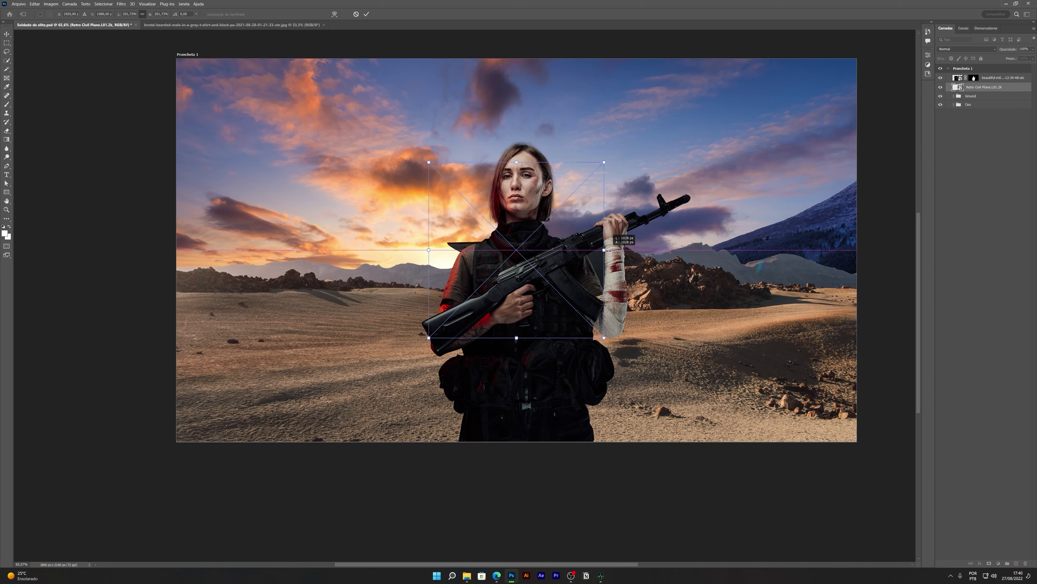
# - Enlarge the plane to about 393 percent
pyautogui.moveTo(617, 149); pyautogui.dragTo(695, 146)
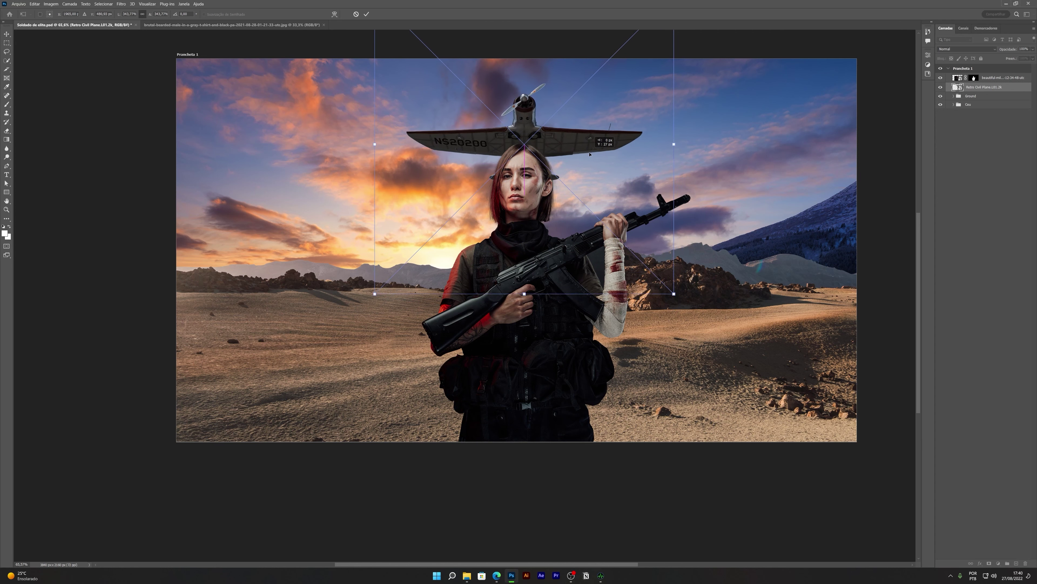
pyautogui.press('Return')
pyautogui.scroll(-5, 524, 245)
pyautogui.scroll(5, 524, 246)
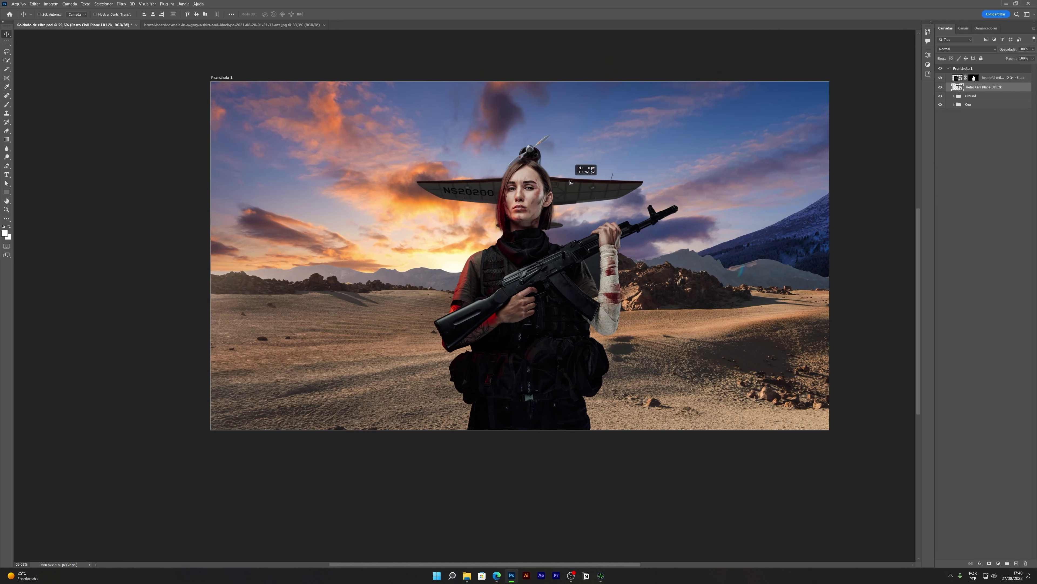
# - Place the plane above the woman's head, lower her slightly, and shrink the plane to about 172 percent
pyautogui.moveTo(572, 159); pyautogui.dragTo(573, 130)
pyautogui.moveTo(616, 198); pyautogui.dragTo(617, 213)
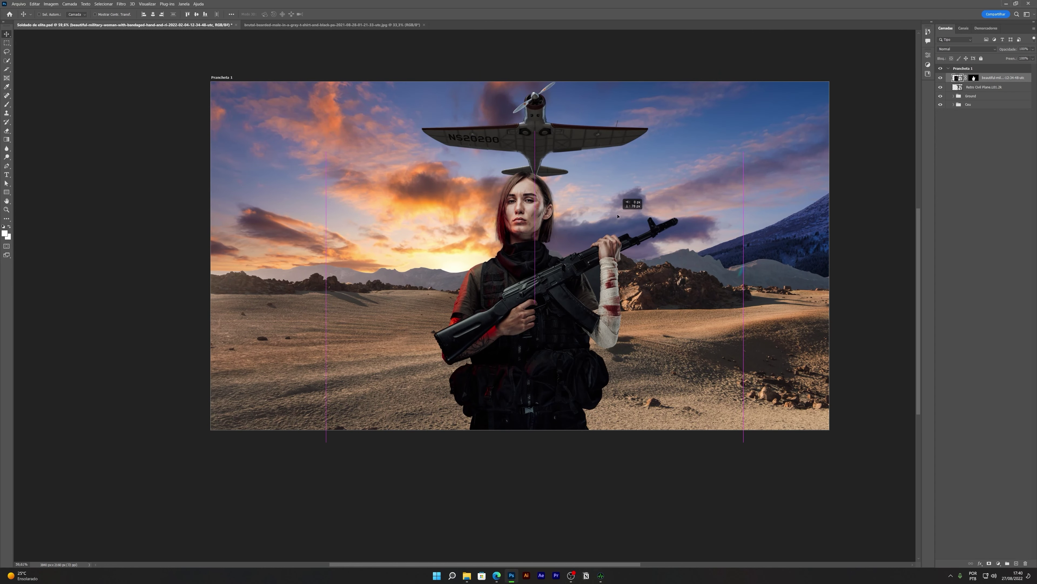
pyautogui.moveTo(543, 139); pyautogui.dragTo(535, 150)
pyautogui.hotkey('ctrl', 't')
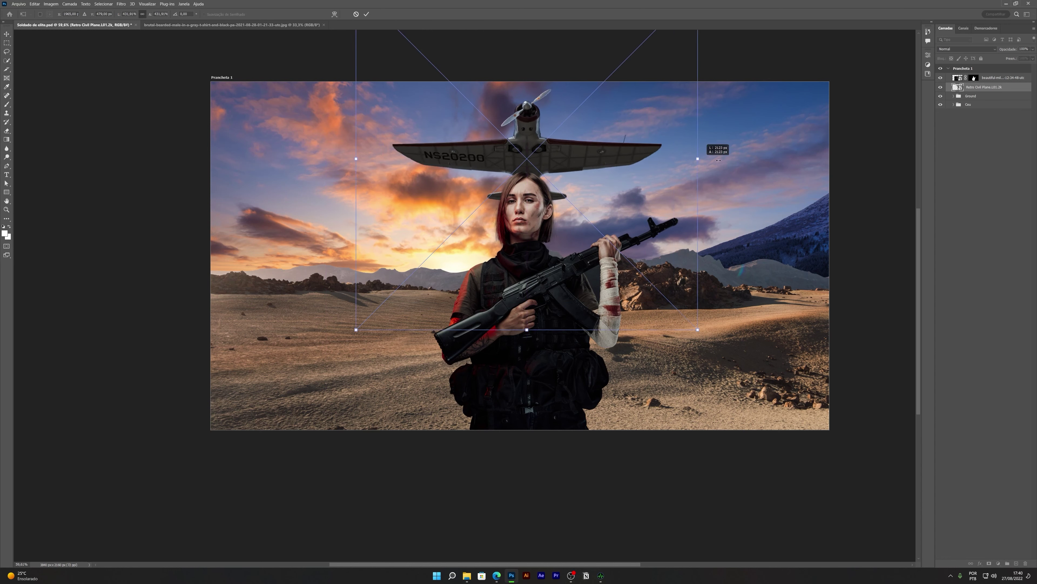
pyautogui.moveTo(682, 159); pyautogui.dragTo(595, 163)
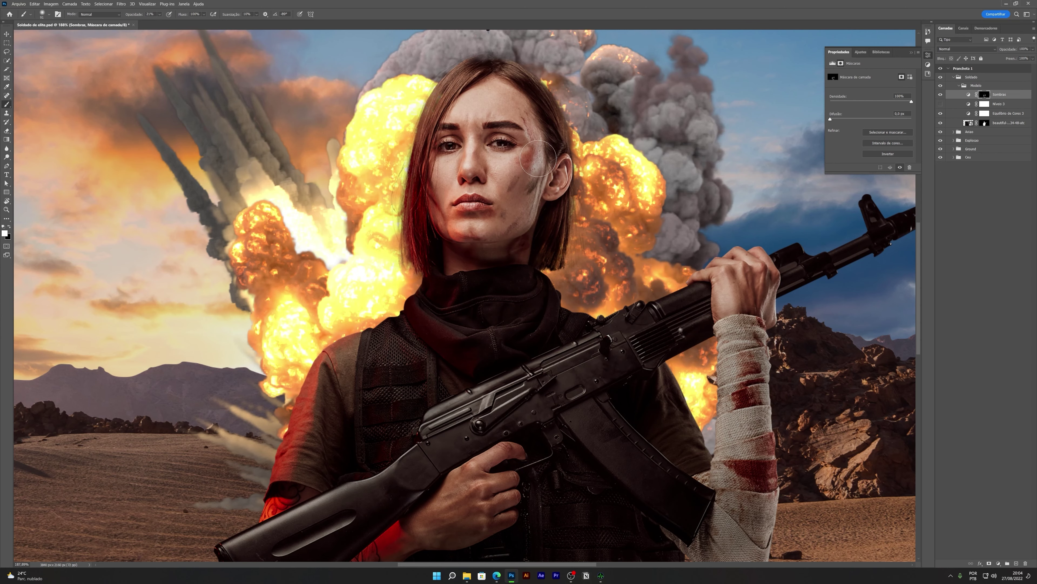
# - Invert the Niveis 3 mask to black so the adjustment is hidden
pyautogui.press('v')
pyautogui.scroll(-3, 551, 196)
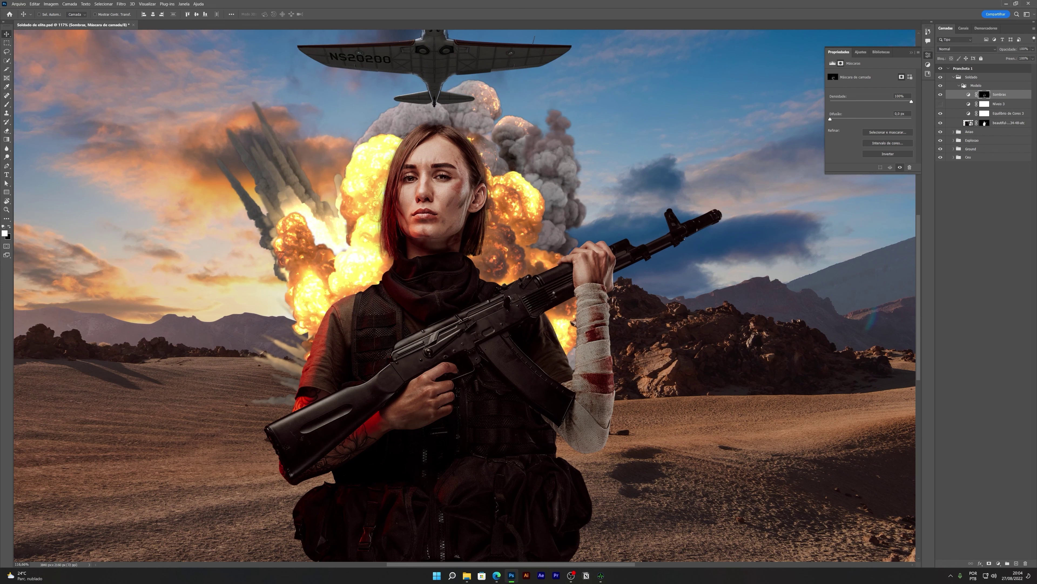
pyautogui.click(984, 104)
pyautogui.hotkey('ctrl', 'i')
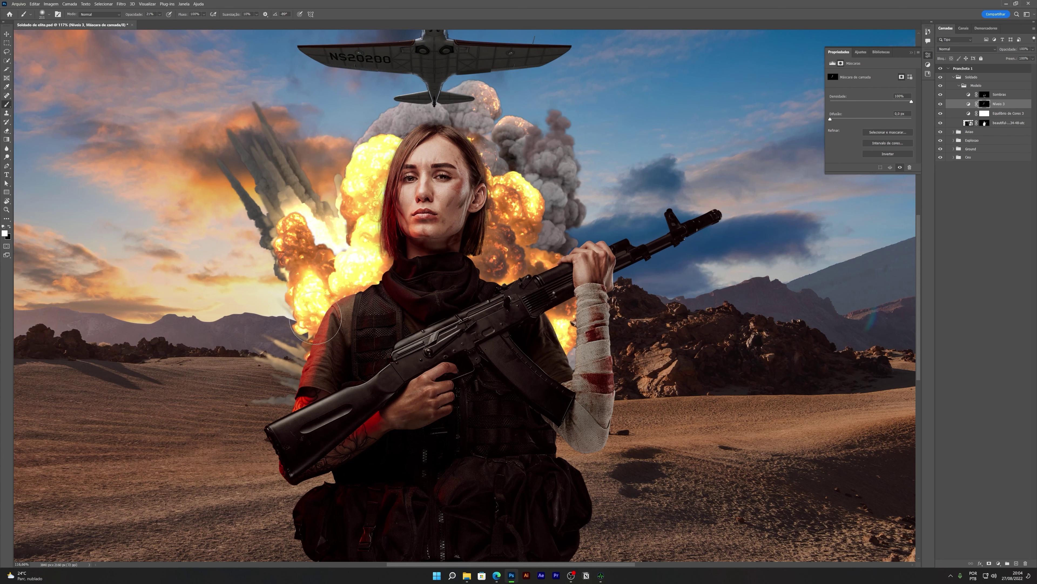
# - Add a colourised Hue/Saturation adjustment above Sombras with an orange hue
pyautogui.press('v')
pyautogui.scroll(-1, 599, 311)
pyautogui.click(999, 563)
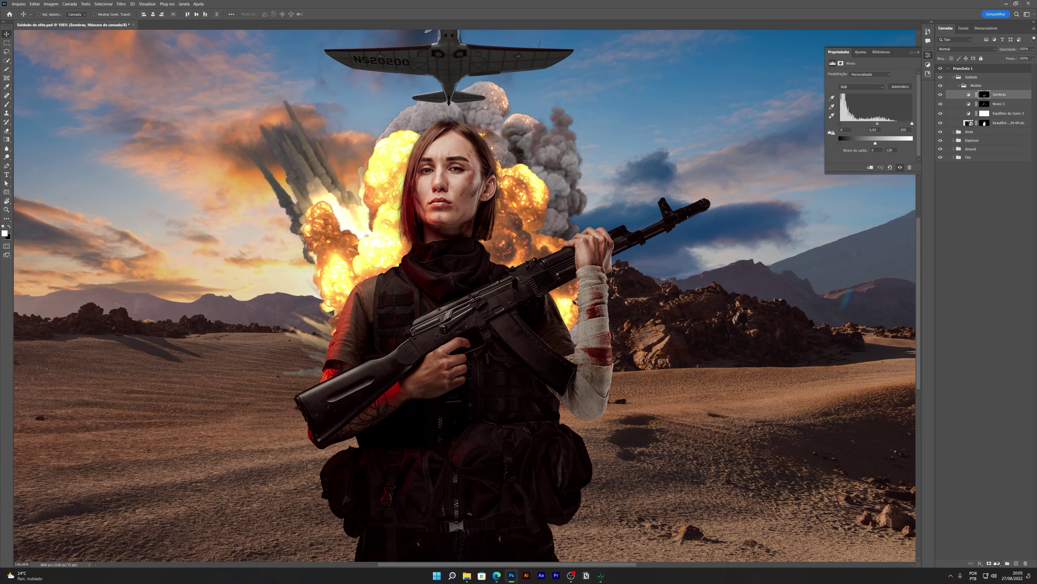
pyautogui.click(863, 136)
pyautogui.moveTo(845, 113)
pyautogui.mouseDown()
pyautogui.moveTo(883, 114)
pyautogui.moveTo(839, 102)
pyautogui.moveTo(898, 113)
pyautogui.moveTo(890, 126)
pyautogui.moveTo(839, 100)
pyautogui.mouseUp()
# - Limit the orange tint to brighter underlying tones via Blend If at 67 and set saturation to 80
pyautogui.doubleClick(1021, 94)
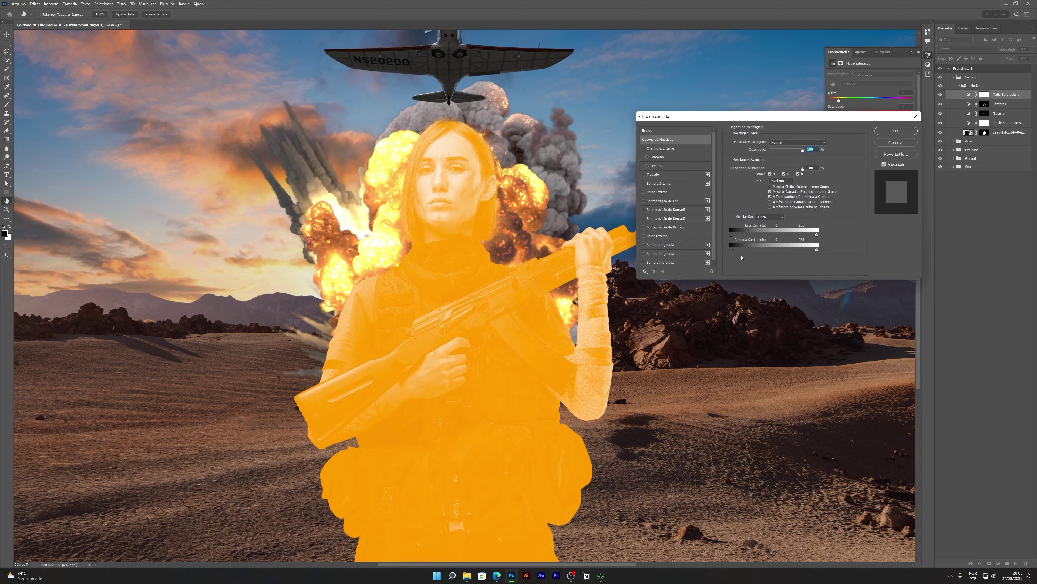
pyautogui.moveTo(730, 249); pyautogui.dragTo(754, 249)
pyautogui.click(896, 130)
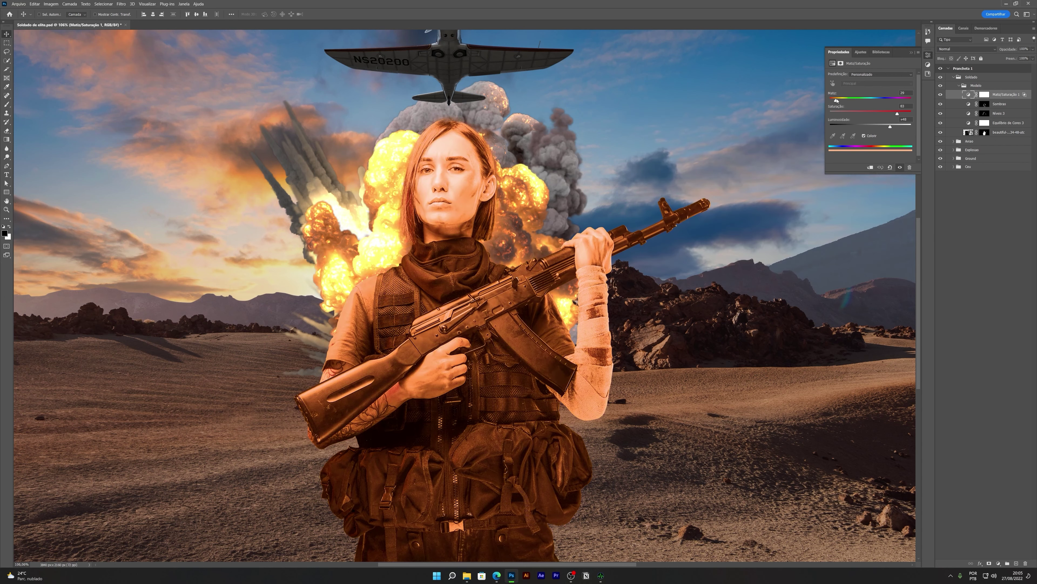
pyautogui.moveTo(899, 114); pyautogui.dragTo(897, 113)
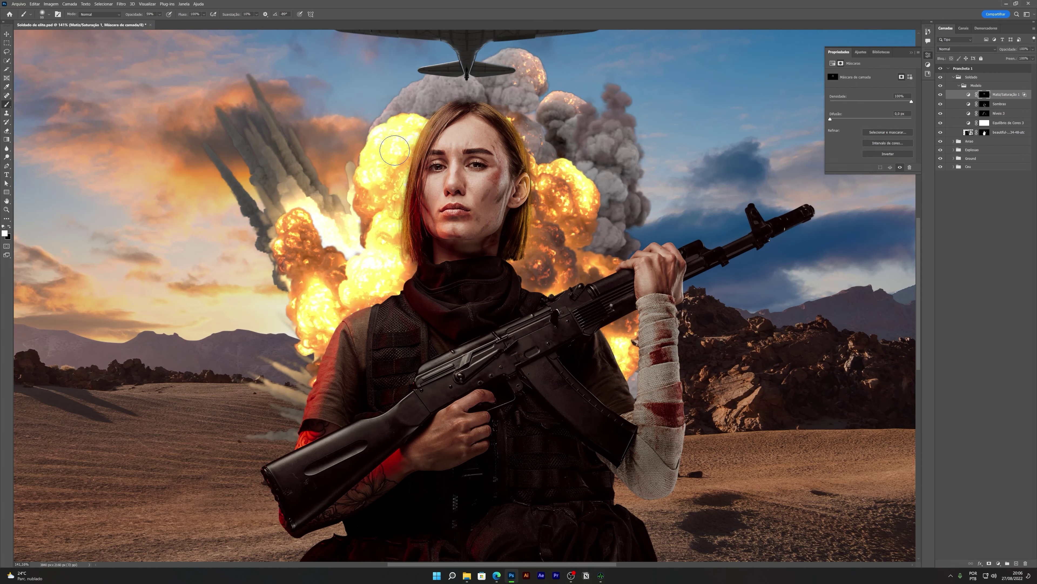
# - Paint white on the Hue/Saturation mask to bring orange tint back onto the soldier
pyautogui.moveTo(334, 300); pyautogui.dragTo(419, 249)
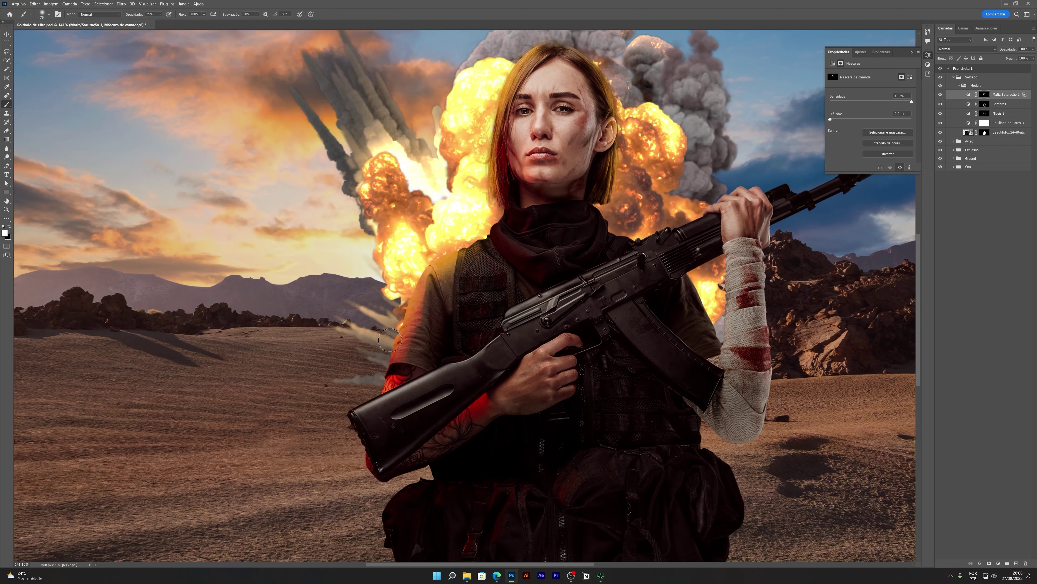
pyautogui.scroll(3, 348, 404)
pyautogui.scroll(-3, 482, 406)
pyautogui.press('x')
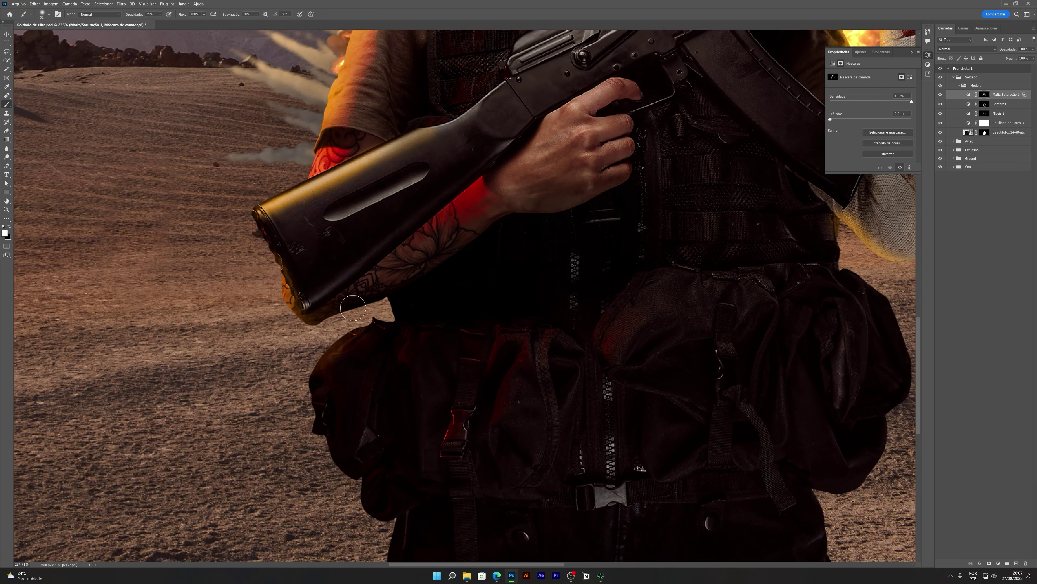
pyautogui.scroll(5, 509, 186)
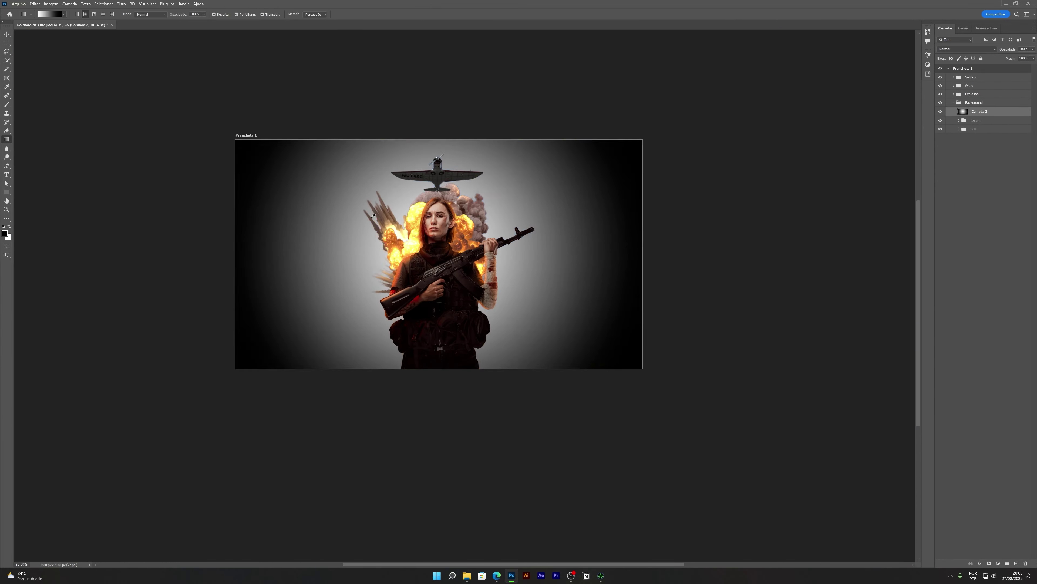
# - Set Camada 2 to Linear Dodge at 46% opacity and redraw its radial gradient
pyautogui.click(955, 85)
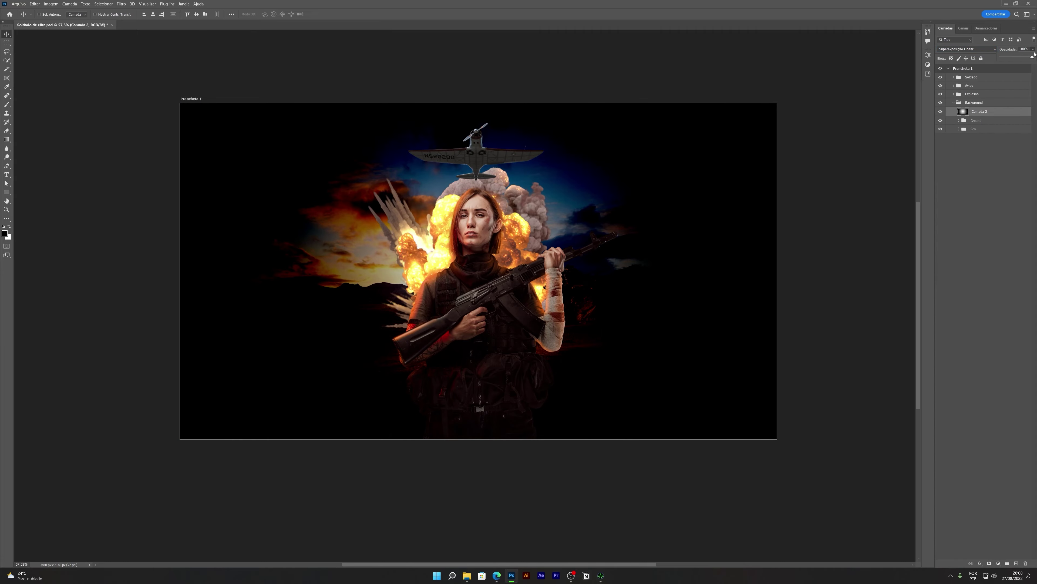
pyautogui.moveTo(1033, 49); pyautogui.dragTo(1016, 59)
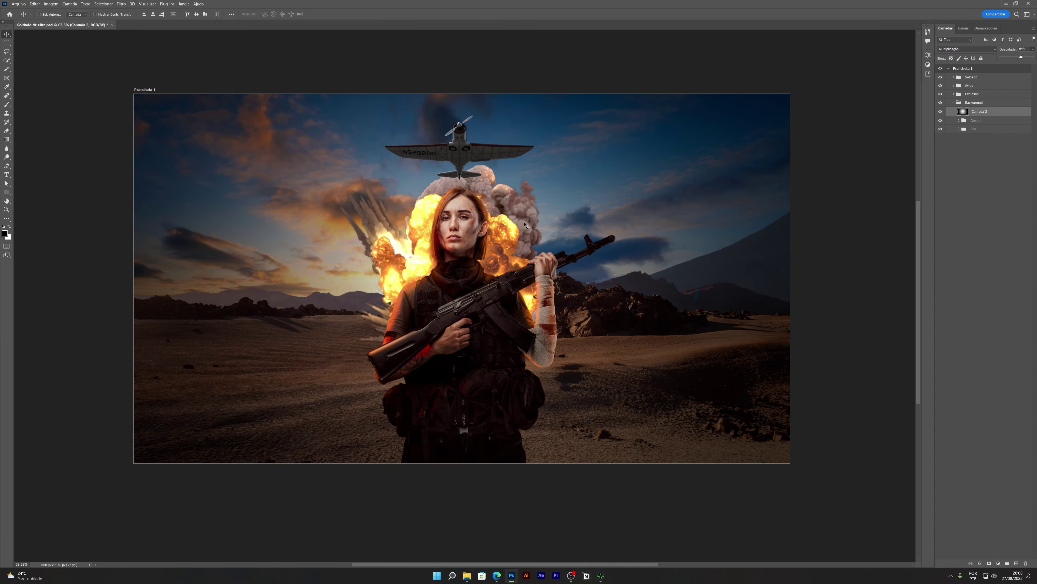
pyautogui.moveTo(462, 289); pyautogui.dragTo(800, 95)
# - Add an orange Solid Color fill named Cor in Soft Light with lowered opacity
pyautogui.press('v')
pyautogui.scroll(3, 480, 192)
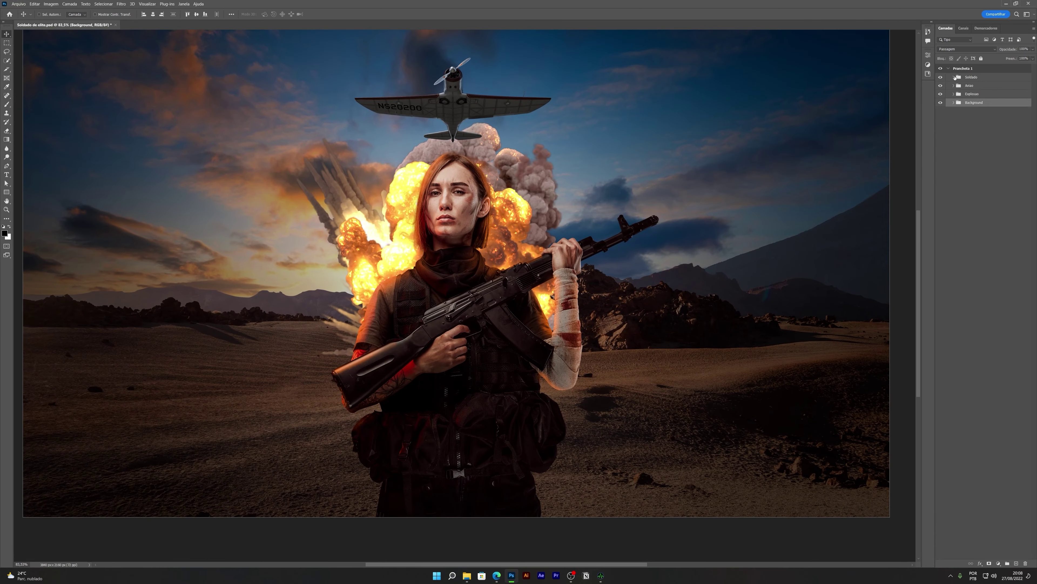
pyautogui.click(999, 563)
pyautogui.click(995, 445)
pyautogui.click(794, 123)
pyautogui.click(874, 118)
pyautogui.click(966, 48)
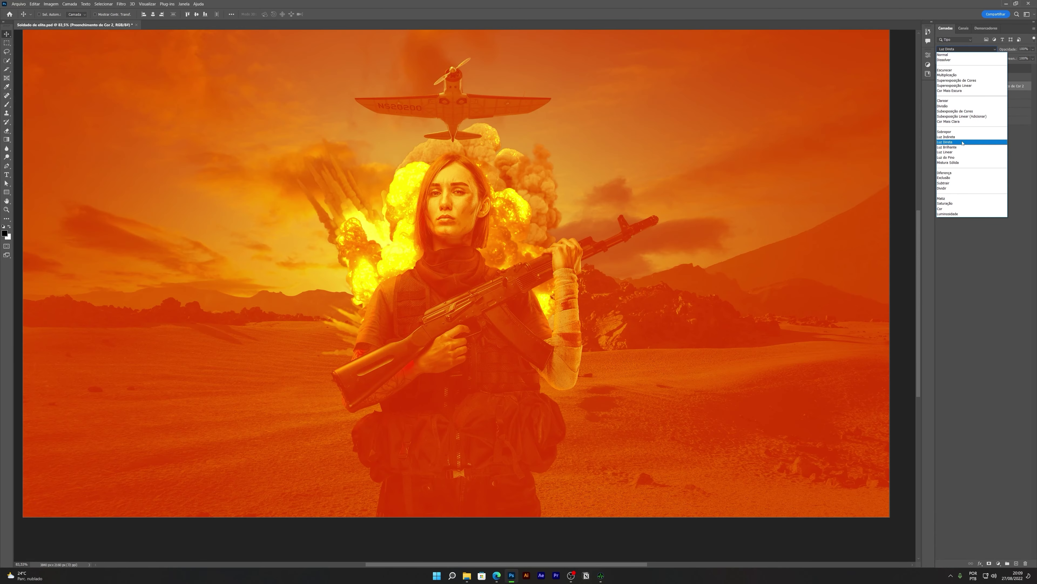
pyautogui.click(956, 137)
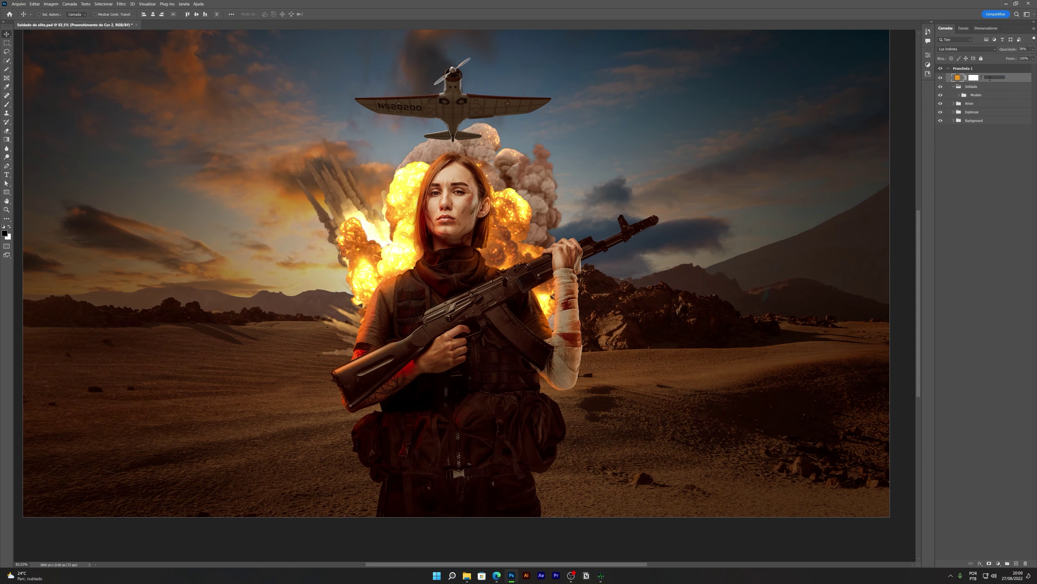
pyautogui.write('or')
pyautogui.press('Return')
pyautogui.click(1033, 49)
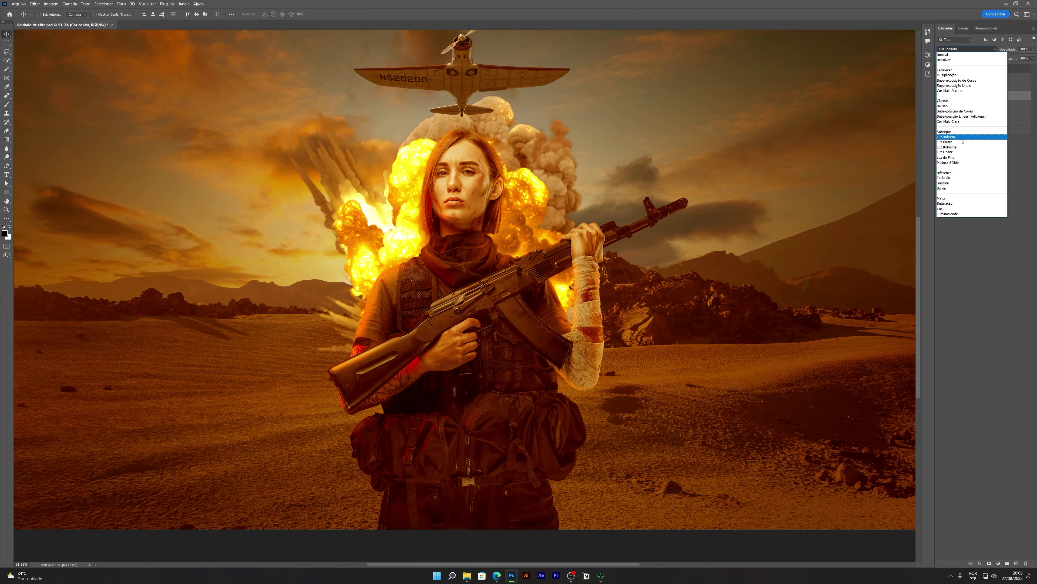
# - Set the Cor copy to Hard Light, black out its mask, and paint glow onto the soldier's neck and chest
pyautogui.click(944, 142)
pyautogui.click(979, 95)
pyautogui.hotkey('ctrl', 'i')
pyautogui.press('b')
pyautogui.press('x')
pyautogui.moveTo(464, 218); pyautogui.dragTo(407, 246)
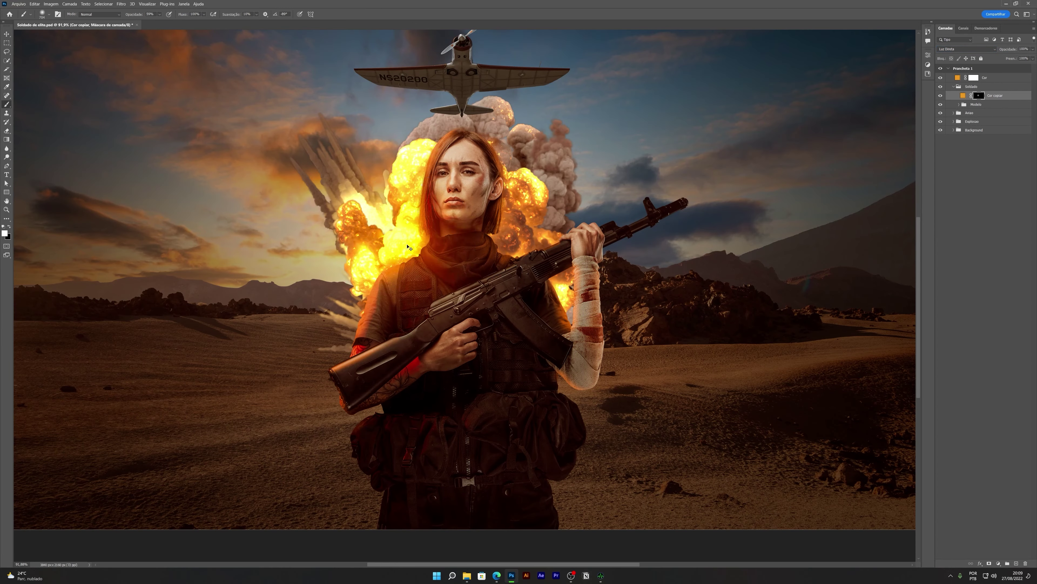
pyautogui.scroll(-2, 517, 244)
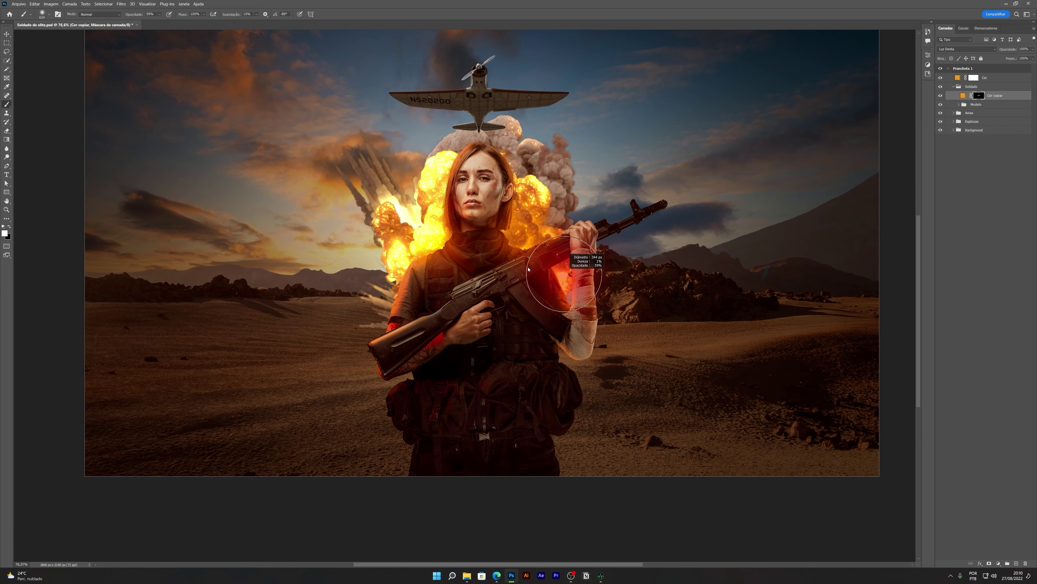
pyautogui.scroll(2, 528, 269)
pyautogui.scroll(1, 324, 348)
# - Shift the Cor copiar glow colour to a deeper orange and reselect its mask for painting
pyautogui.doubleClick(963, 95)
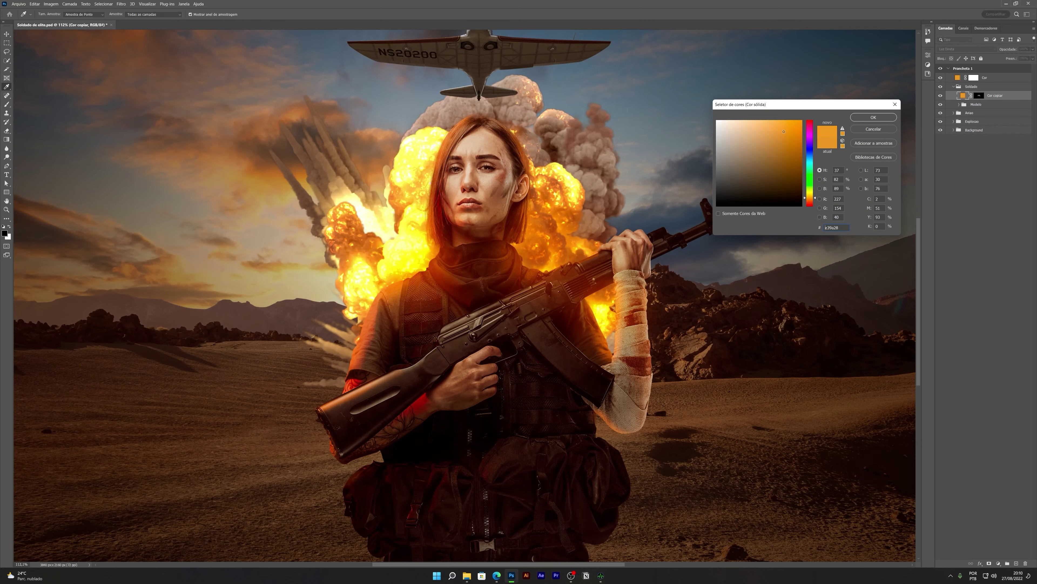
pyautogui.moveTo(784, 132); pyautogui.dragTo(792, 130)
pyautogui.click(873, 117)
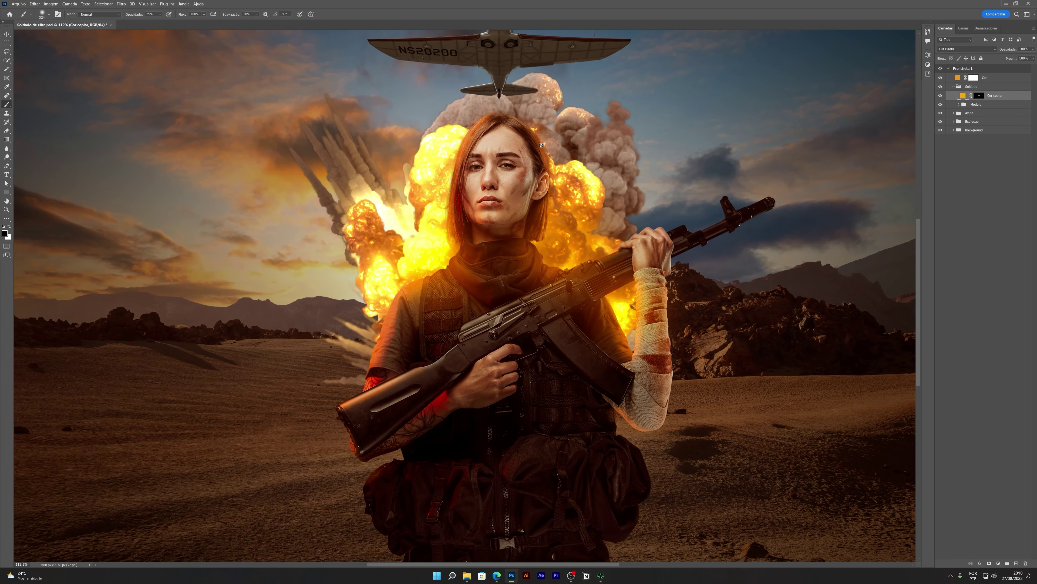
pyautogui.click(979, 95)
pyautogui.press('b')
pyautogui.scroll(-3, 446, 181)
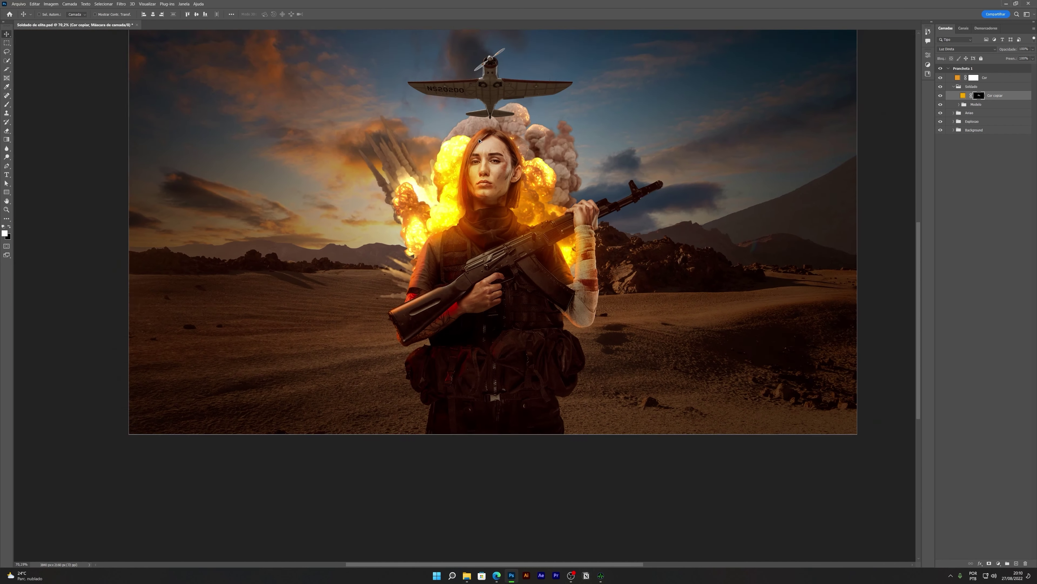
pyautogui.scroll(2, 446, 182)
# - Hide the Cor copiar 2 tint and invert the plane adjustment's mask to remove its tint
pyautogui.press('v')
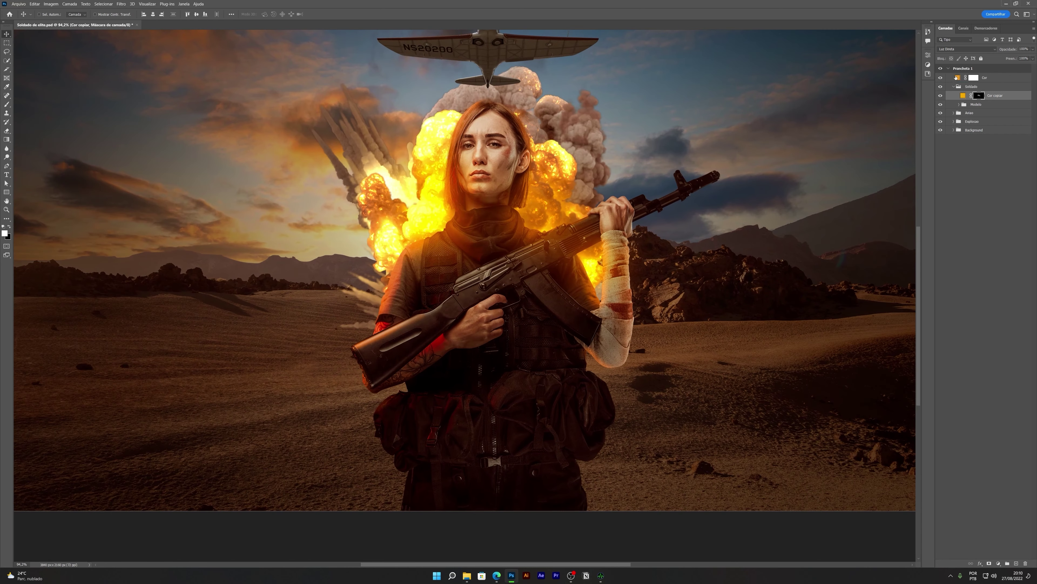
pyautogui.click(972, 105)
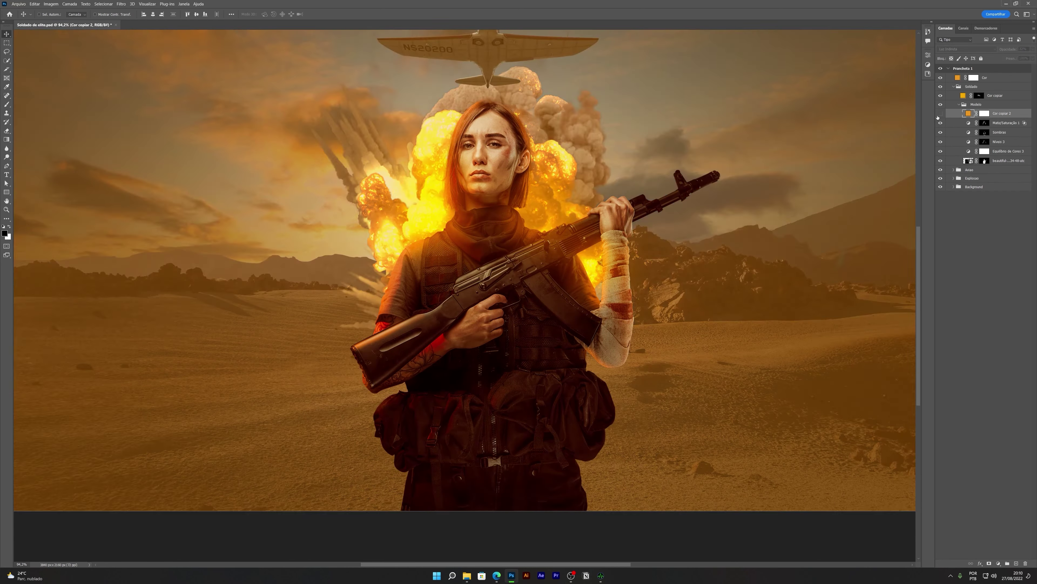
pyautogui.click(941, 114)
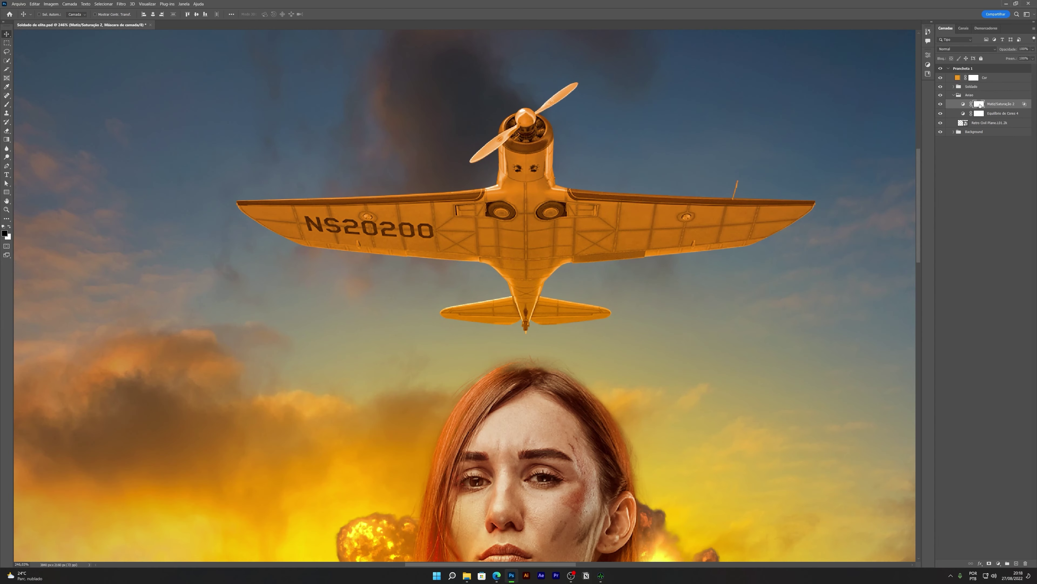
pyautogui.hotkey('ctrl', 'i')
pyautogui.press('b')
# - Paint the tint back onto chosen parts of the plane, working around the propeller and wings
pyautogui.keyDown('alt'); pyautogui.scroll(2, 475, 322); pyautogui.keyUp('alt')
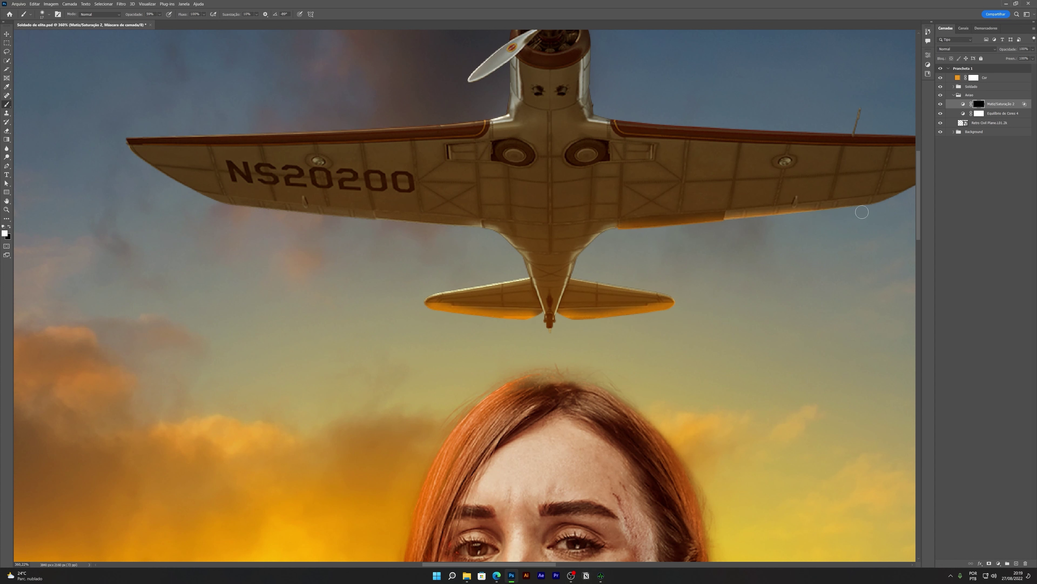
pyautogui.moveTo(862, 211); pyautogui.dragTo(607, 257)
pyautogui.hscroll(-5, 429, 240)
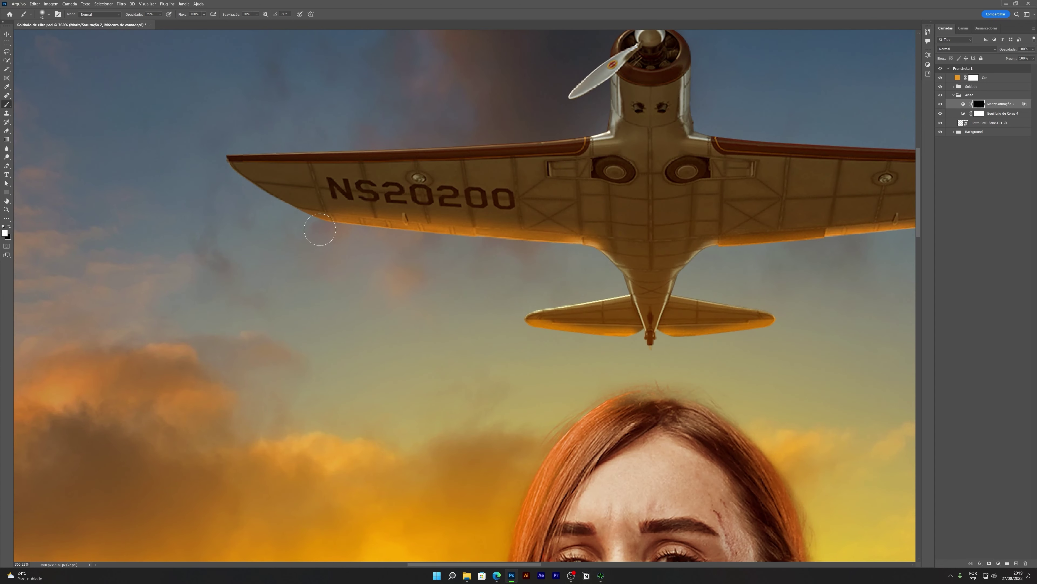
pyautogui.keyDown('alt'); pyautogui.scroll(-5, 408, 260); pyautogui.keyUp('alt')
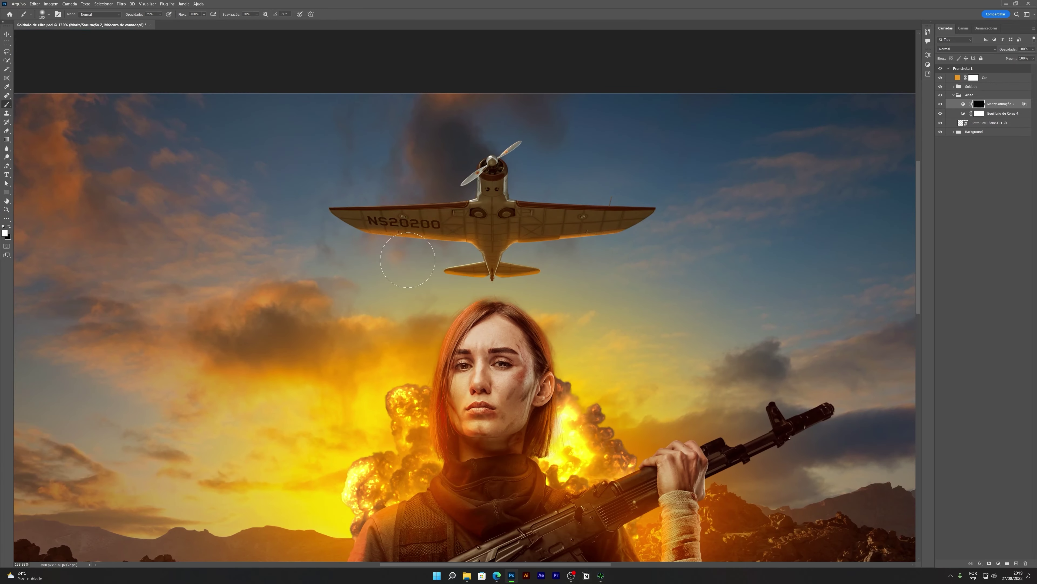
pyautogui.keyDown('alt'); pyautogui.scroll(2, 413, 244); pyautogui.keyUp('alt')
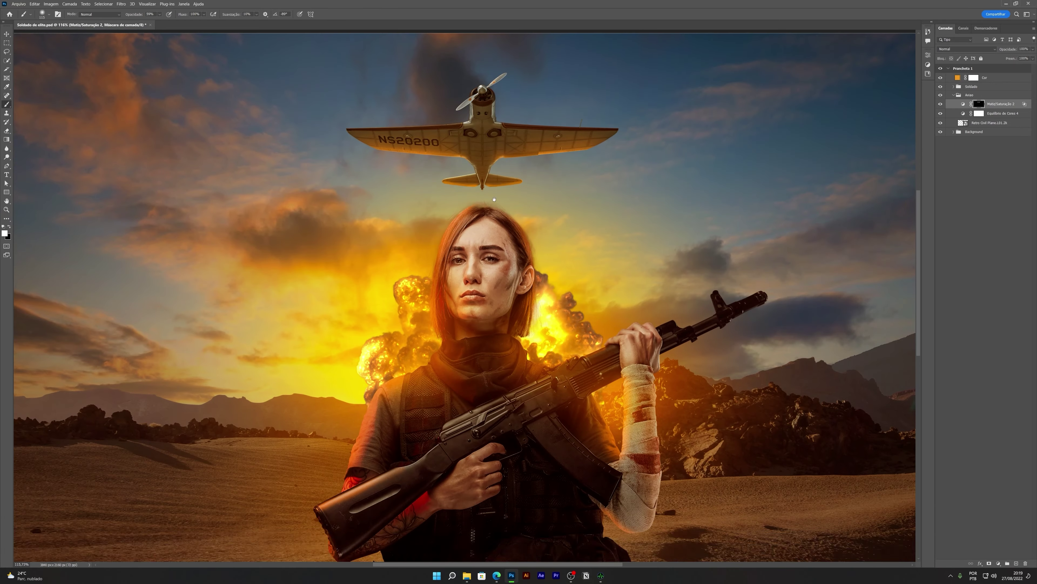
pyautogui.moveTo(522, 162); pyautogui.dragTo(452, 220)
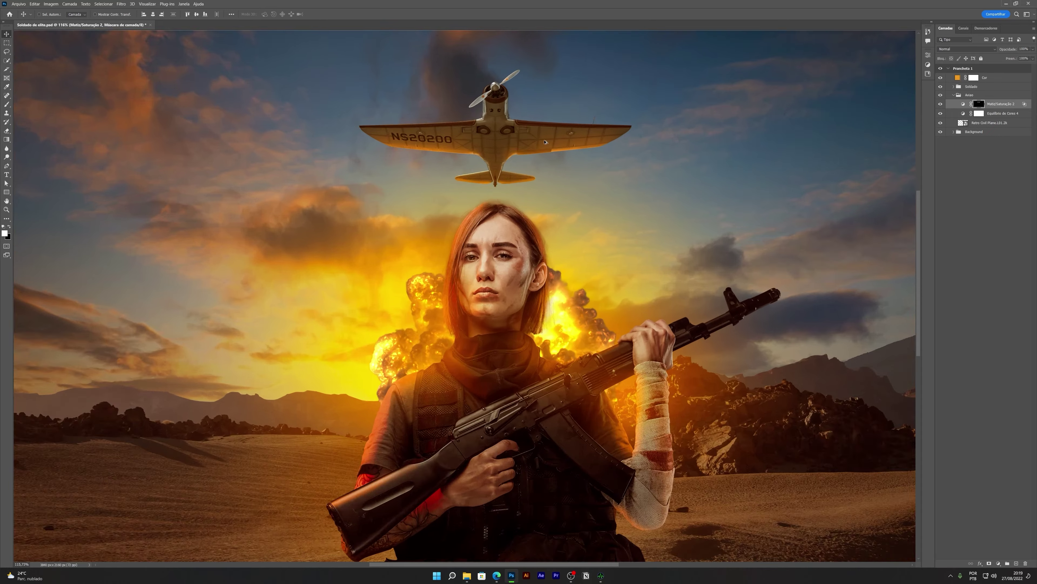
pyautogui.keyDown('alt'); pyautogui.scroll(-3, 452, 219); pyautogui.keyUp('alt')
pyautogui.keyDown('alt'); pyautogui.scroll(3, 458, 132); pyautogui.keyUp('alt')
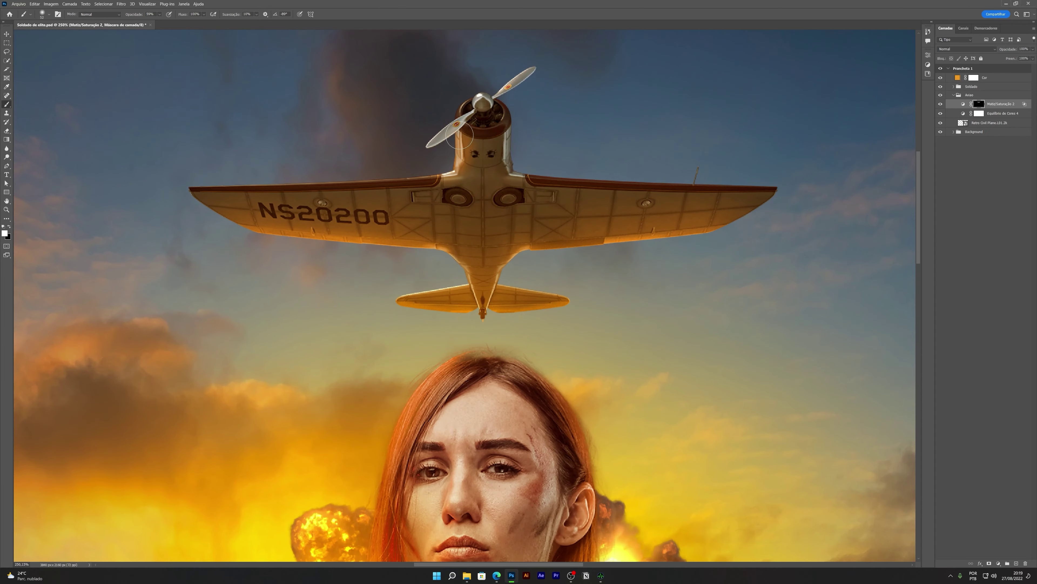
pyautogui.keyDown('alt'); pyautogui.scroll(5, 458, 132); pyautogui.keyUp('alt')
pyautogui.scroll(1, 470, 159)
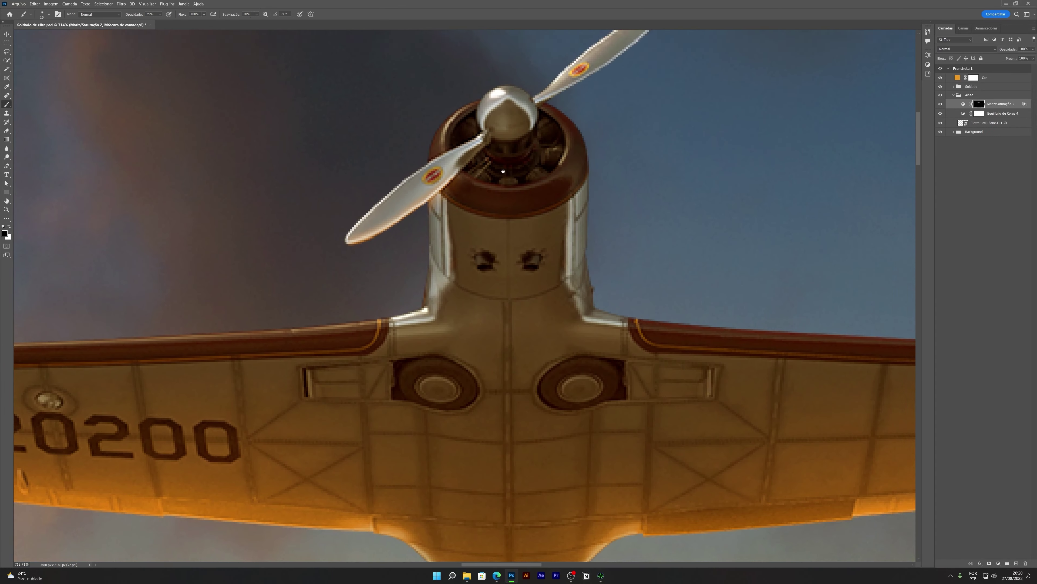
pyautogui.scroll(2, 537, 157)
pyautogui.keyDown('alt'); pyautogui.scroll(-3, 466, 202); pyautogui.keyUp('alt')
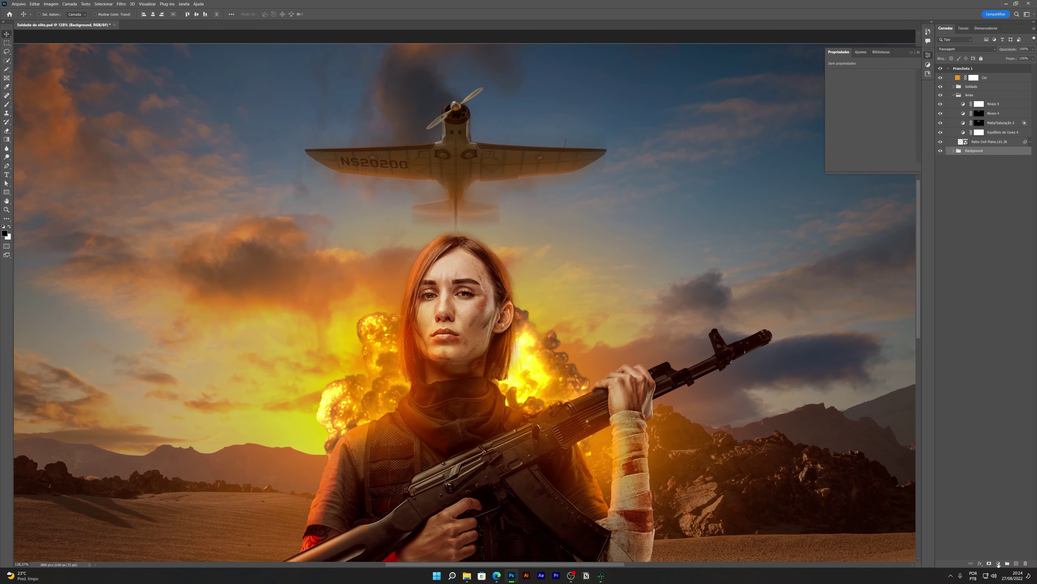
# - Add a solid colour fill hidden by a black mask and set the brush to 5% opacity
pyautogui.click(998, 564)
pyautogui.hotkey('ctrl', 'i')
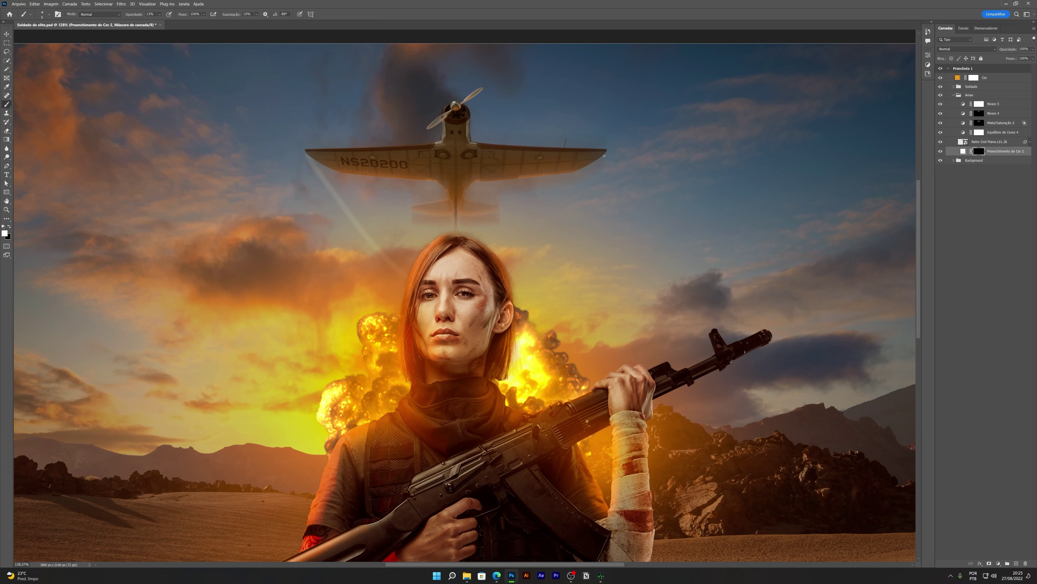
pyautogui.scroll(5, 478, 250)
pyautogui.hotkey('ctrl', '2')
pyautogui.press('x')
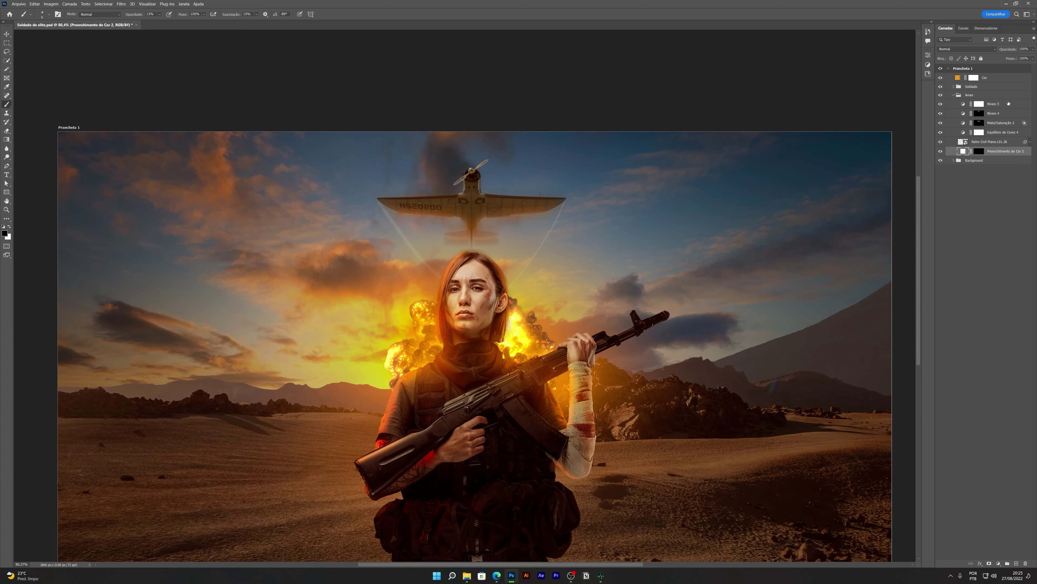
pyautogui.write('5')
pyautogui.press('Return')
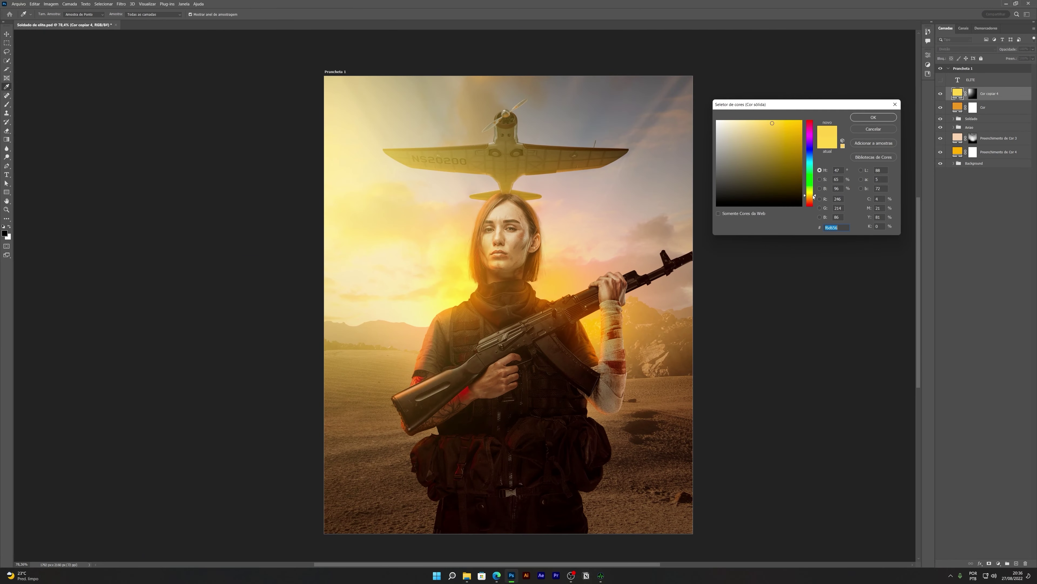
# - Shift the Cor copiar 4 fill colour's hue to orange and set the layer to 38% opacity
pyautogui.moveTo(814, 197); pyautogui.dragTo(814, 200)
pyautogui.click(873, 118)
pyautogui.click(1033, 49)
pyautogui.moveTo(1034, 57); pyautogui.dragTo(1014, 64)
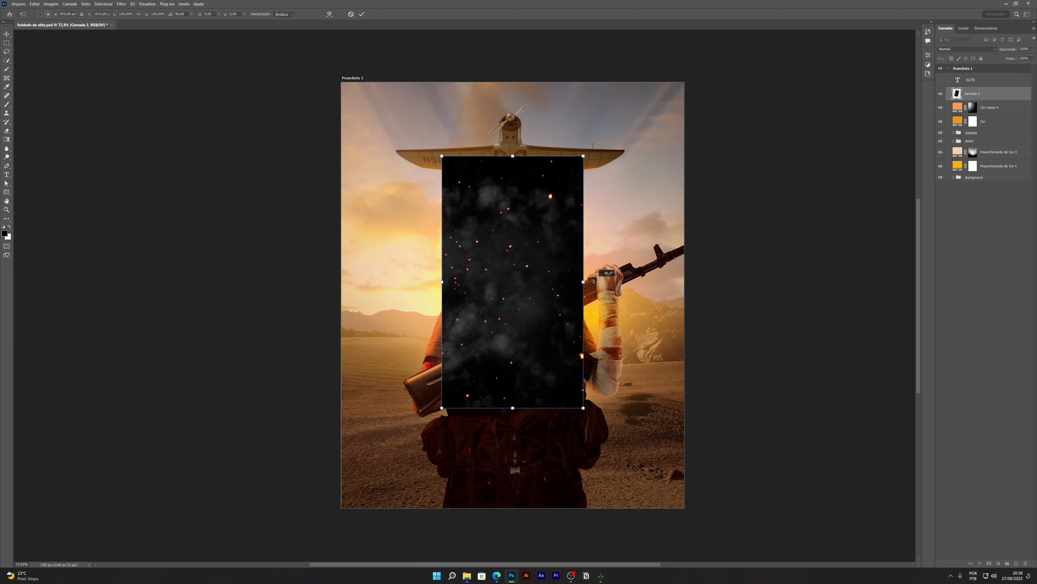
# - Stretch the ember texture across the artboard and blend it with Subexposição de Cores (Color Dodge)
pyautogui.moveTo(583, 155); pyautogui.dragTo(687, 83)
pyautogui.moveTo(433, 456); pyautogui.dragTo(370, 486)
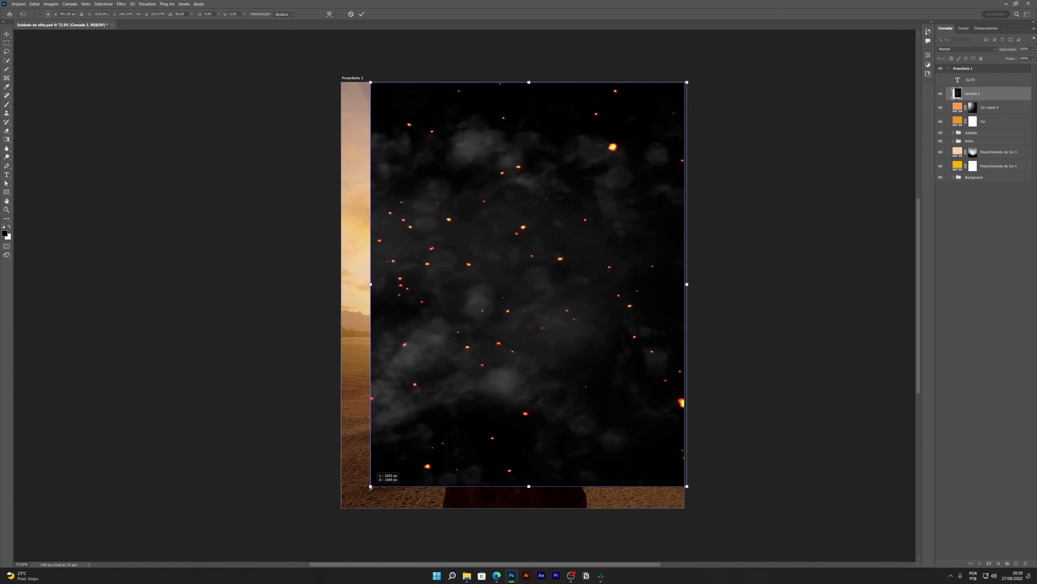
pyautogui.press('Return')
pyautogui.click(965, 49)
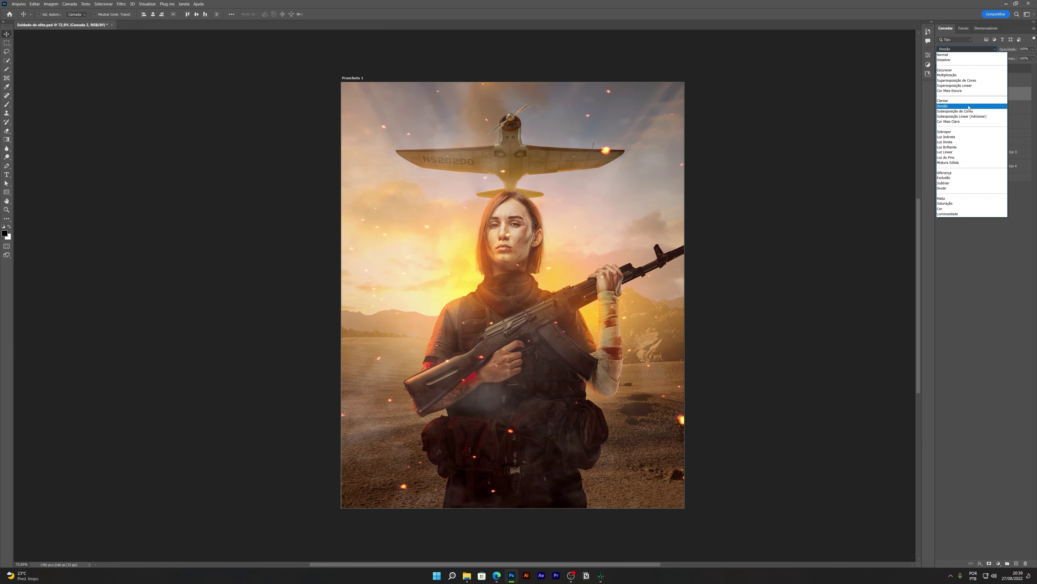
pyautogui.click(955, 111)
# - Add a black mask, paint the embers back in white, and place a copy between Soldado and Aviao
pyautogui.keyDown('alt'); pyautogui.click(990, 563); pyautogui.keyUp('alt')
pyautogui.moveTo(454, 468)
pyautogui.mouseDown()
pyautogui.moveTo(637, 440)
pyautogui.moveTo(425, 278)
pyautogui.moveTo(364, 204)
pyautogui.moveTo(694, 66)
pyautogui.mouseUp()
pyautogui.press('x')
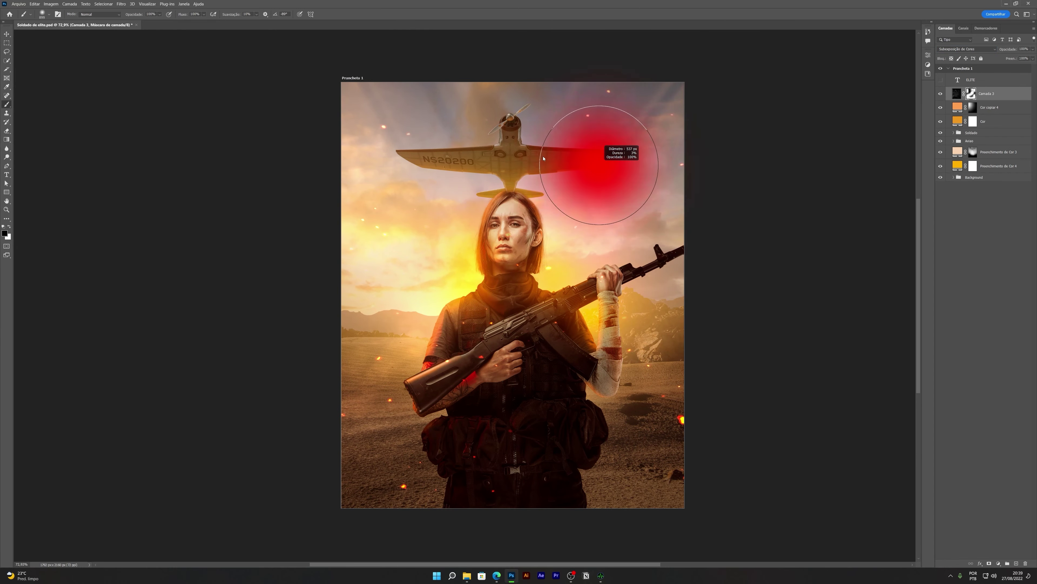
pyautogui.scroll(-1, 530, 278)
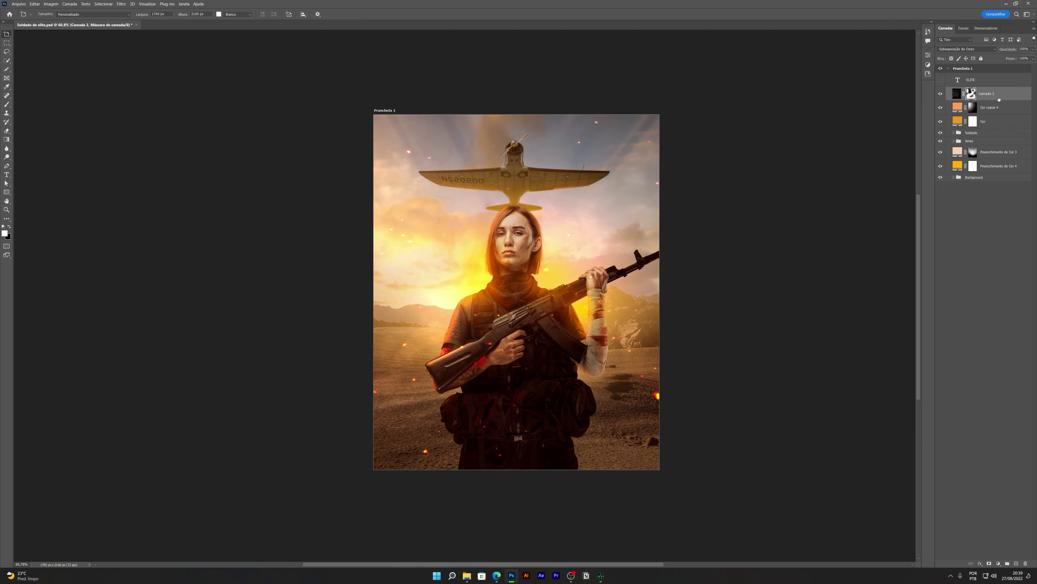
pyautogui.press('v')
pyautogui.moveTo(988, 94); pyautogui.dragTo(988, 149)
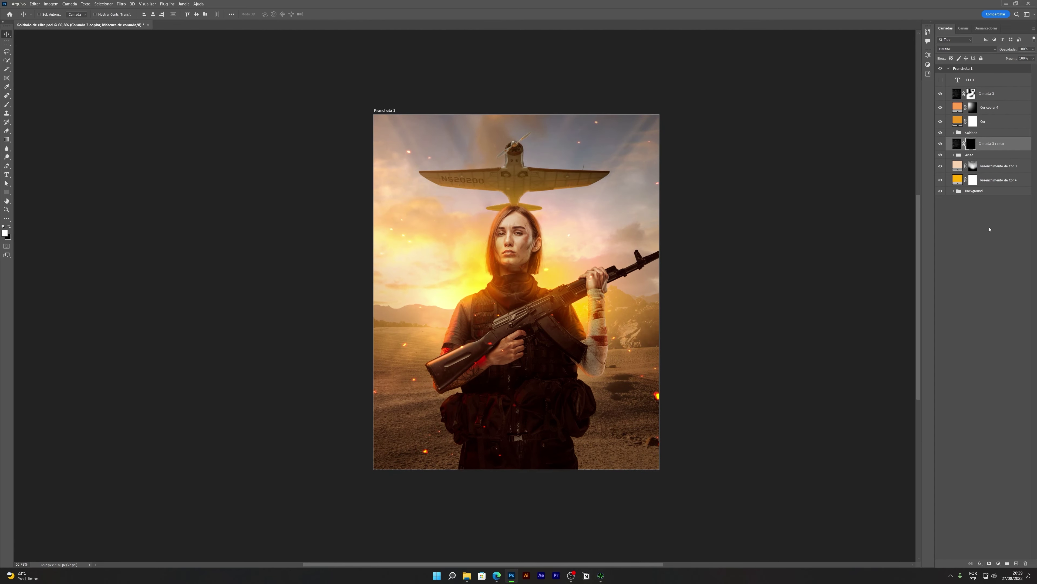
# - Repaint the Camada 3 copiar mask to refine where the ember copy shows
pyautogui.moveTo(367, 201); pyautogui.dragTo(531, 367)
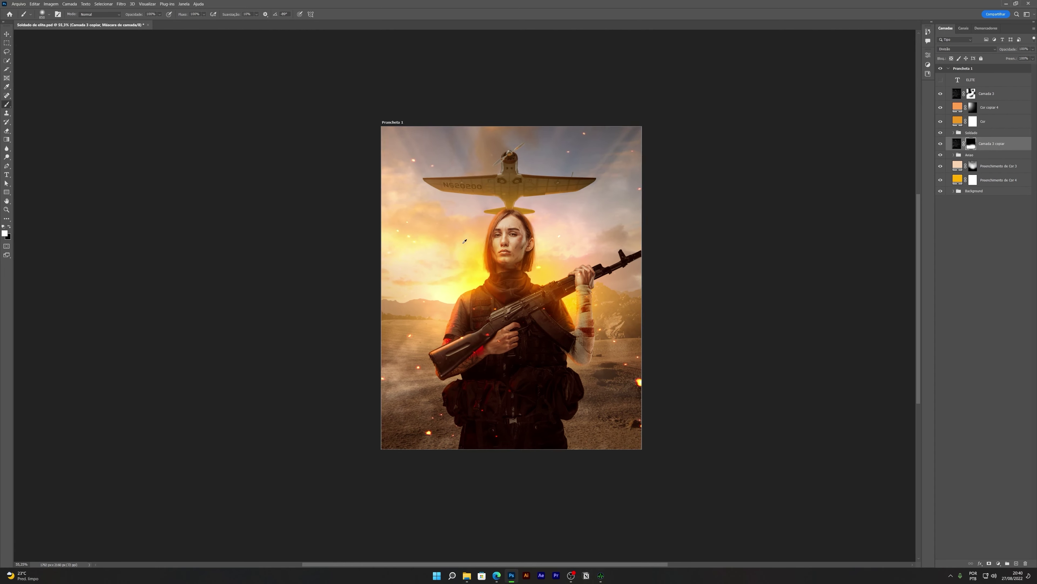
pyautogui.scroll(2, 531, 286)
pyautogui.press('c')
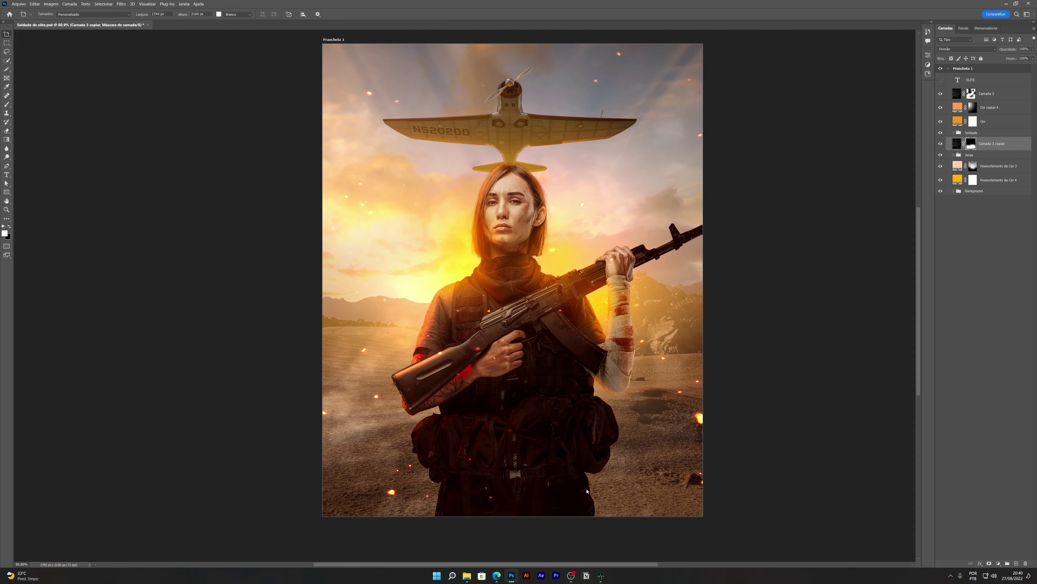
# - Paint white on Camada 4's mask to reveal haze along the lower foreground
pyautogui.click(971, 93)
pyautogui.press('x')
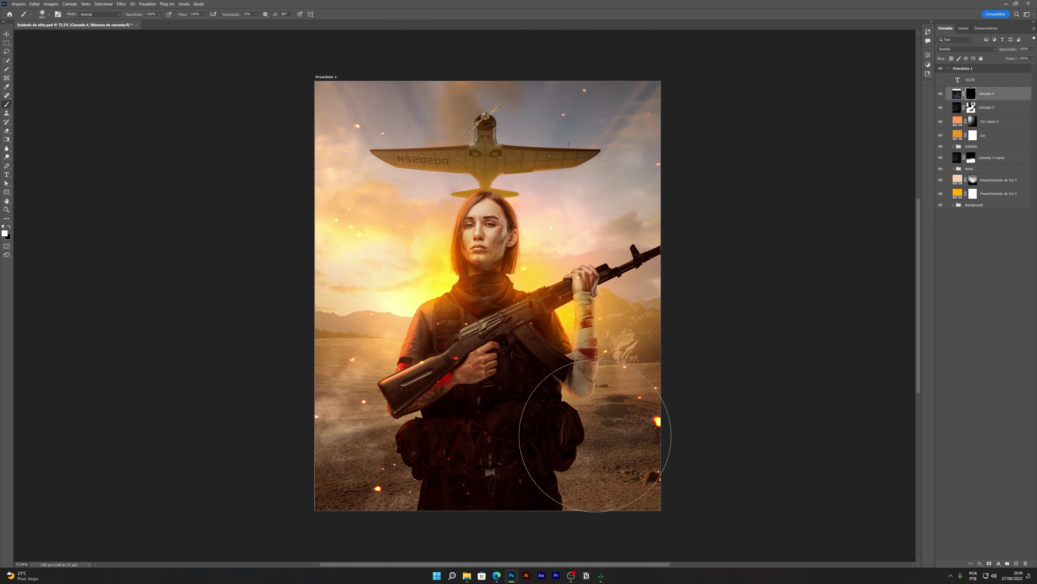
pyautogui.moveTo(537, 440); pyautogui.dragTo(301, 493)
pyautogui.moveTo(498, 445); pyautogui.dragTo(642, 450)
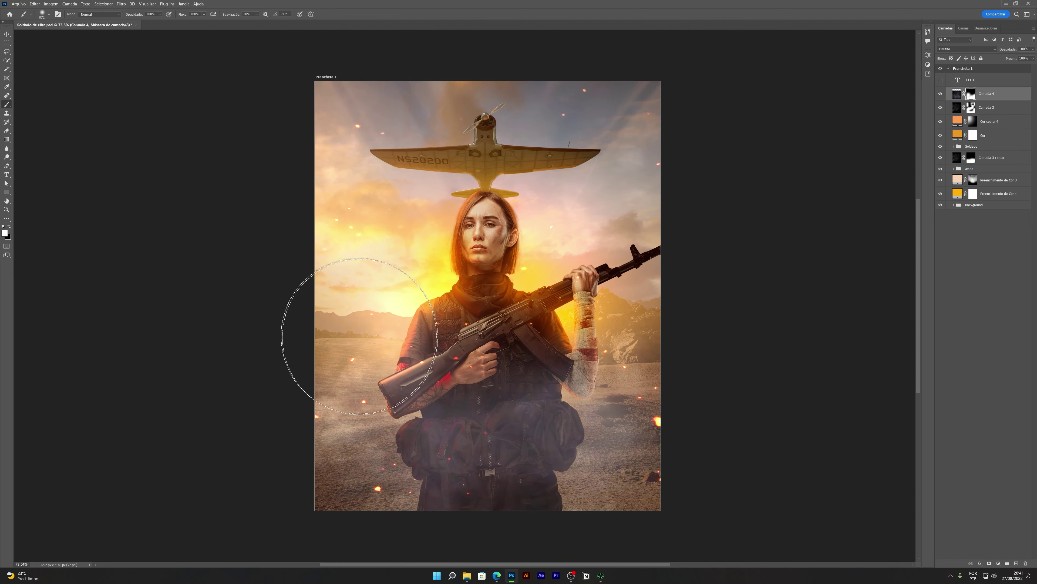
pyautogui.press('x')
# - Set Camada 4's layer opacity to 51%
pyautogui.click(956, 93)
pyautogui.click(1033, 49)
pyautogui.moveTo(1031, 57); pyautogui.dragTo(1017, 57)
pyautogui.press('v')
pyautogui.scroll(1, 511, 287)
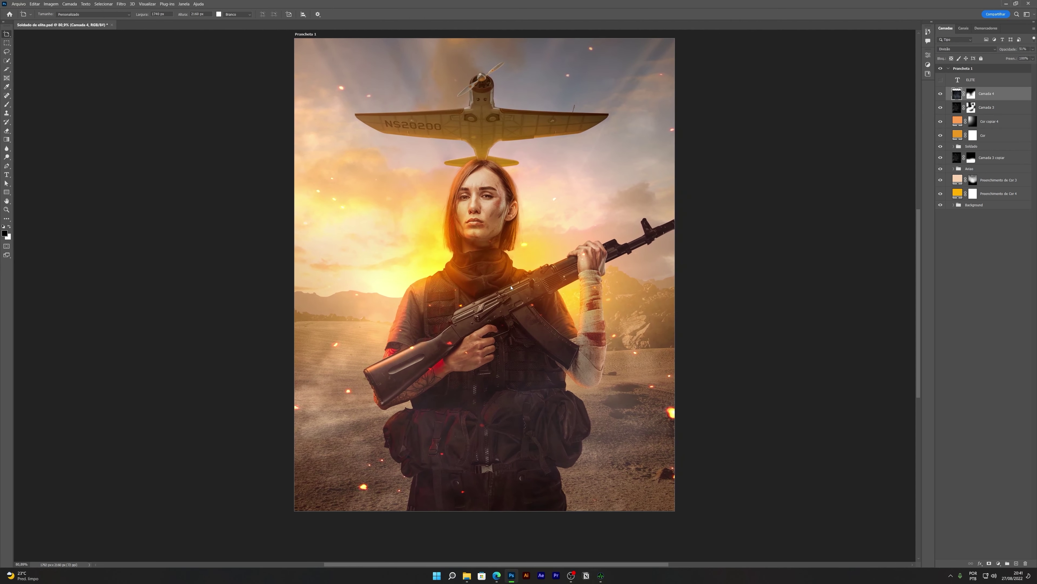